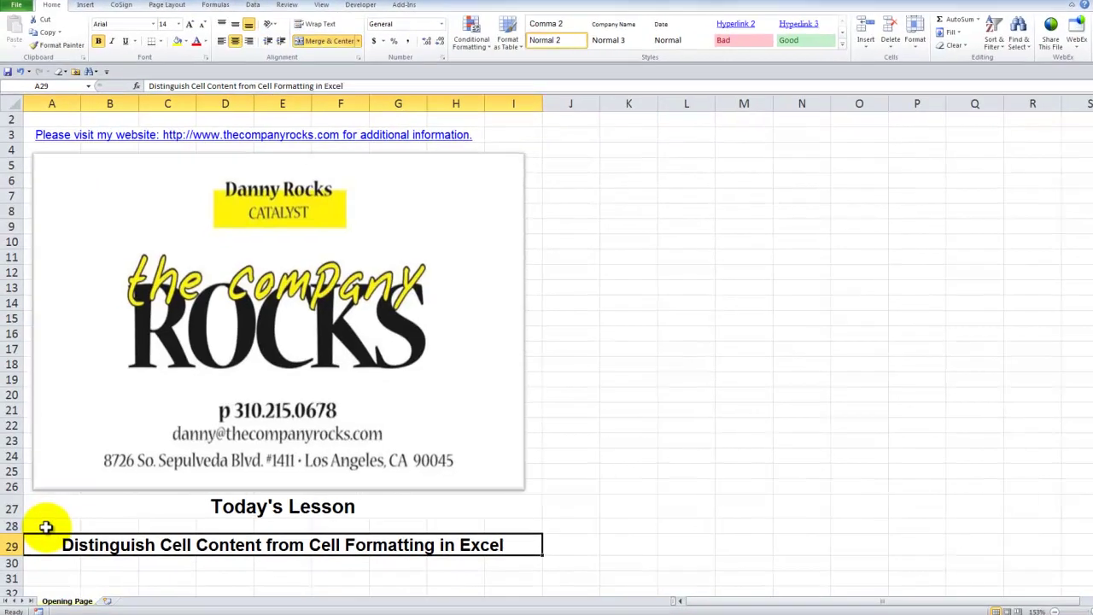
Step: Switch to the 'Tip 134 - How Data is Stored vs. How it is Displayed' workbook
{"action": "left_click", "coordinate": [44, 525]}
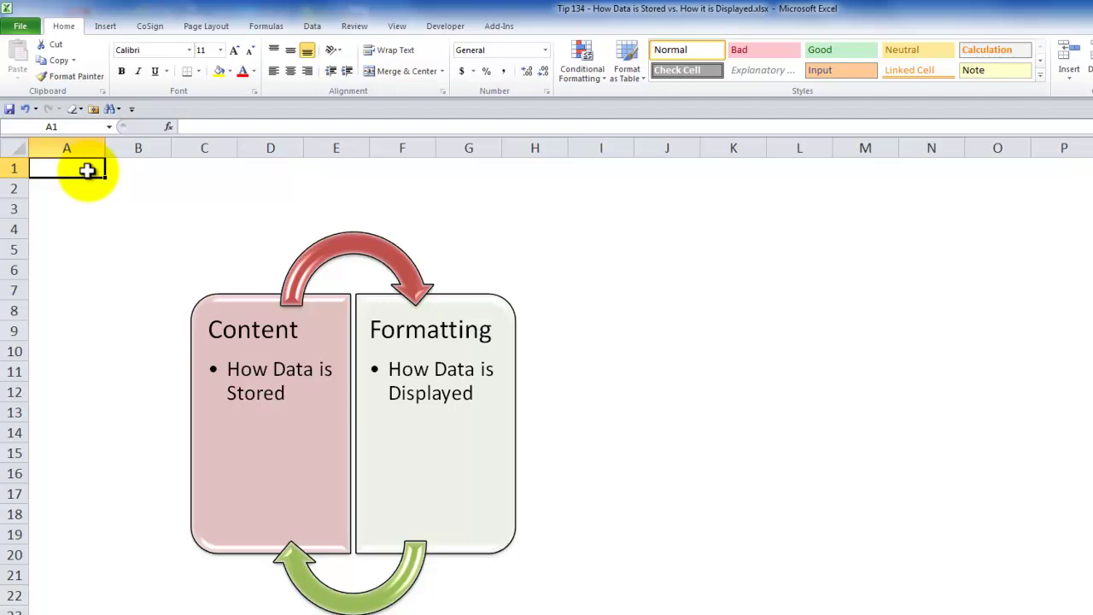
Step: Enter 123 in A1 and make cells A1:B1 bold
{"action": "type", "text": "123"}
{"action": "key", "text": "ctrl+Return"}
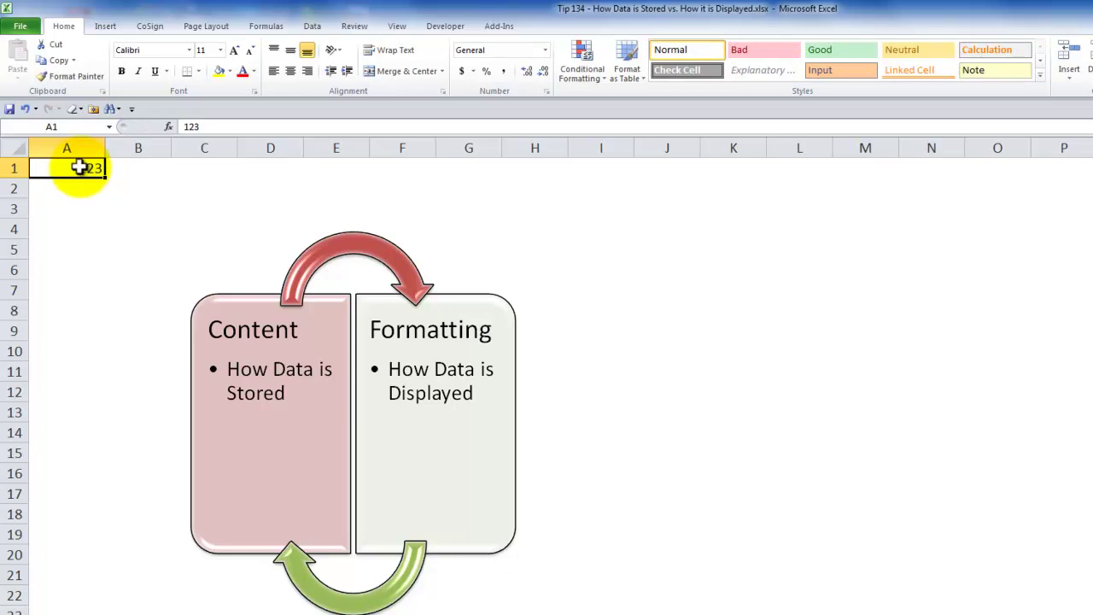
{"action": "left_click_drag", "start_coordinate": [85, 169], "coordinate": [150, 171]}
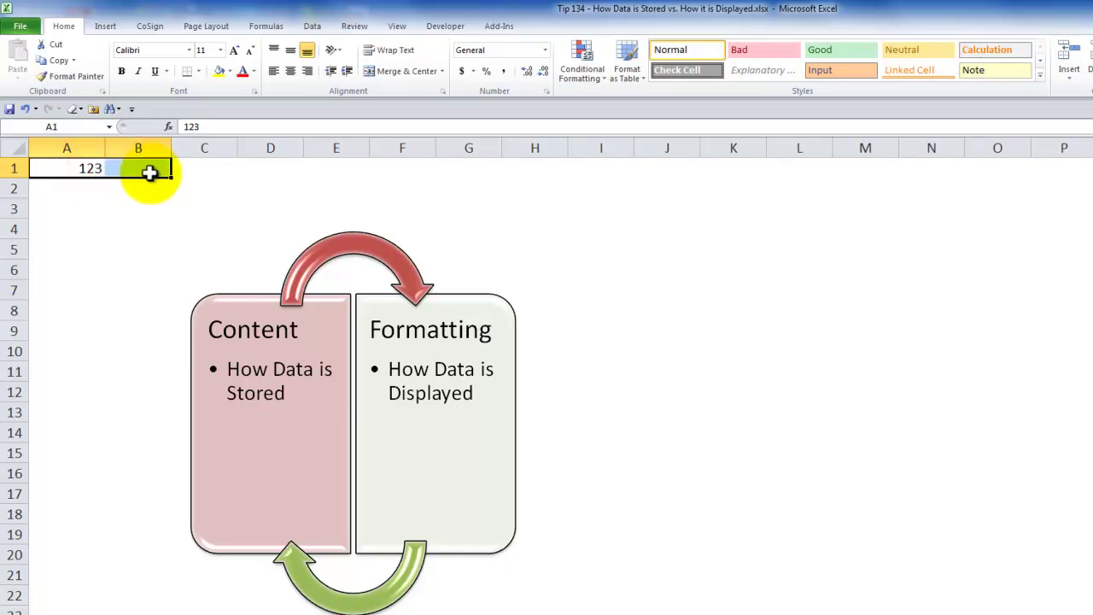
{"action": "left_click", "coordinate": [121, 72]}
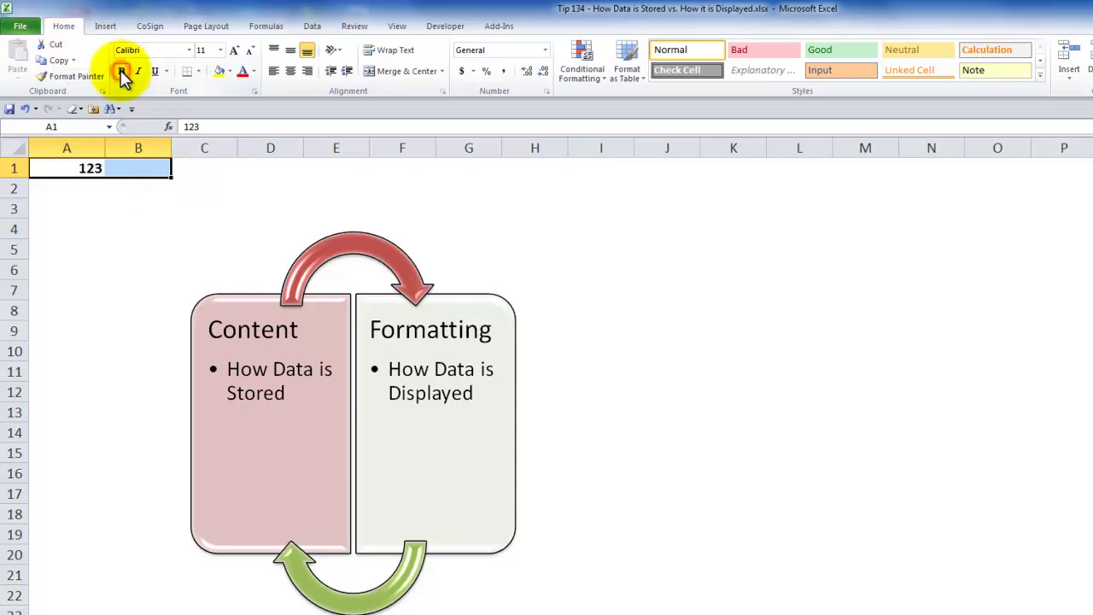
Step: Format A1:B1 as red, centred Algerian at size 16
{"action": "left_click", "coordinate": [189, 49]}
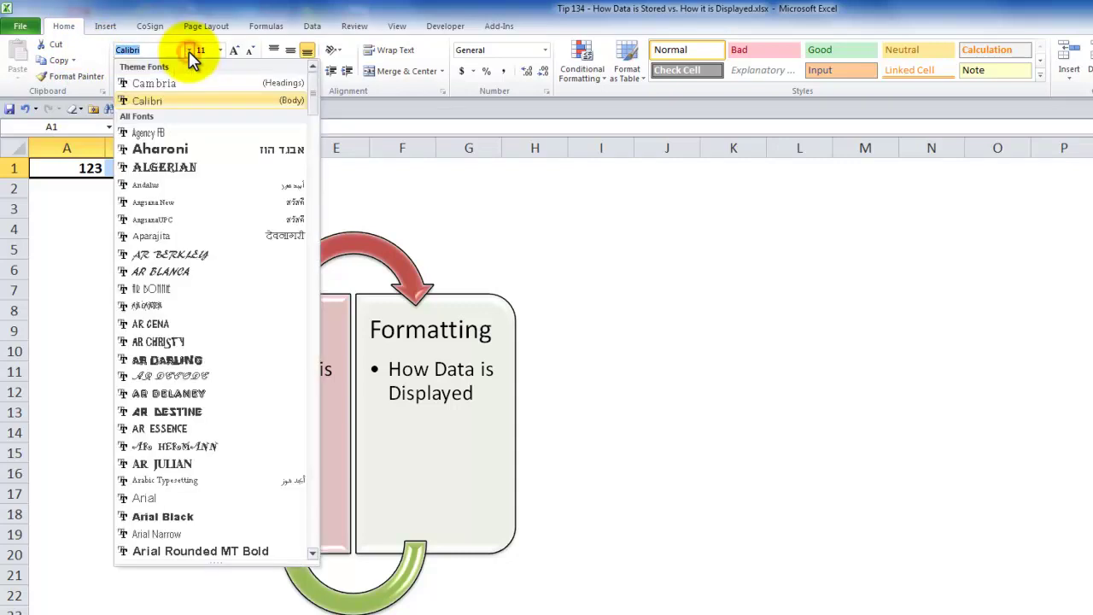
{"action": "left_click", "coordinate": [154, 168]}
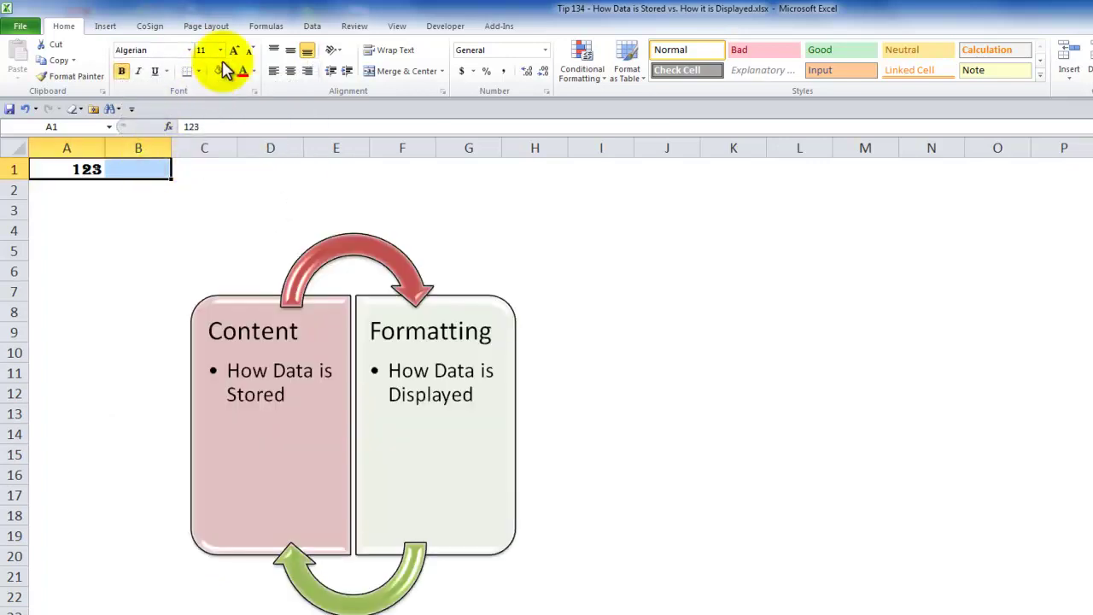
{"action": "left_click", "coordinate": [221, 51]}
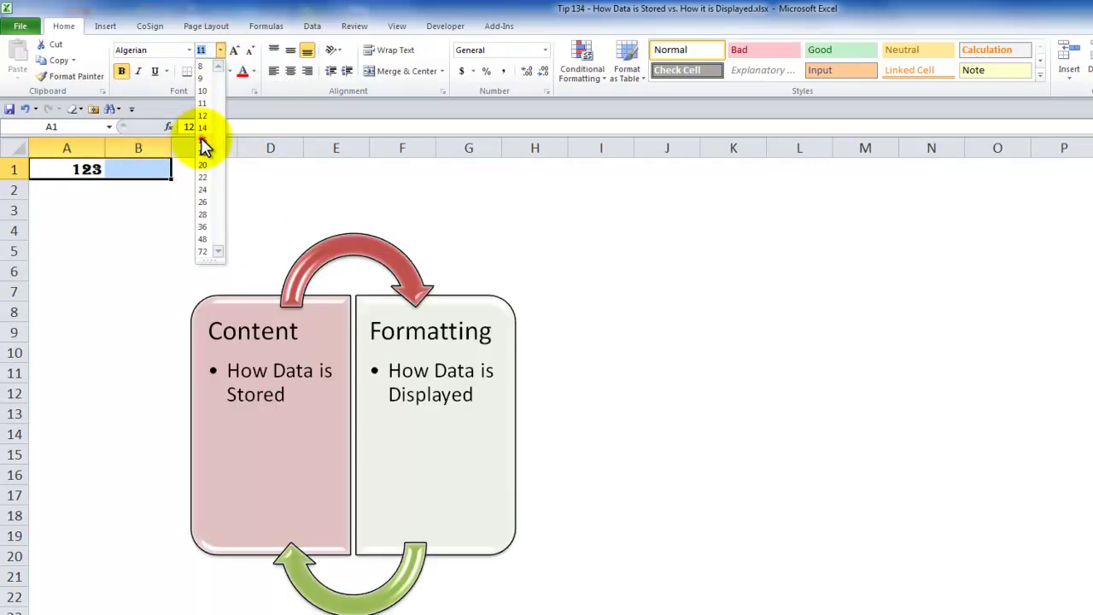
{"action": "left_click", "coordinate": [203, 140]}
{"action": "left_click", "coordinate": [242, 70]}
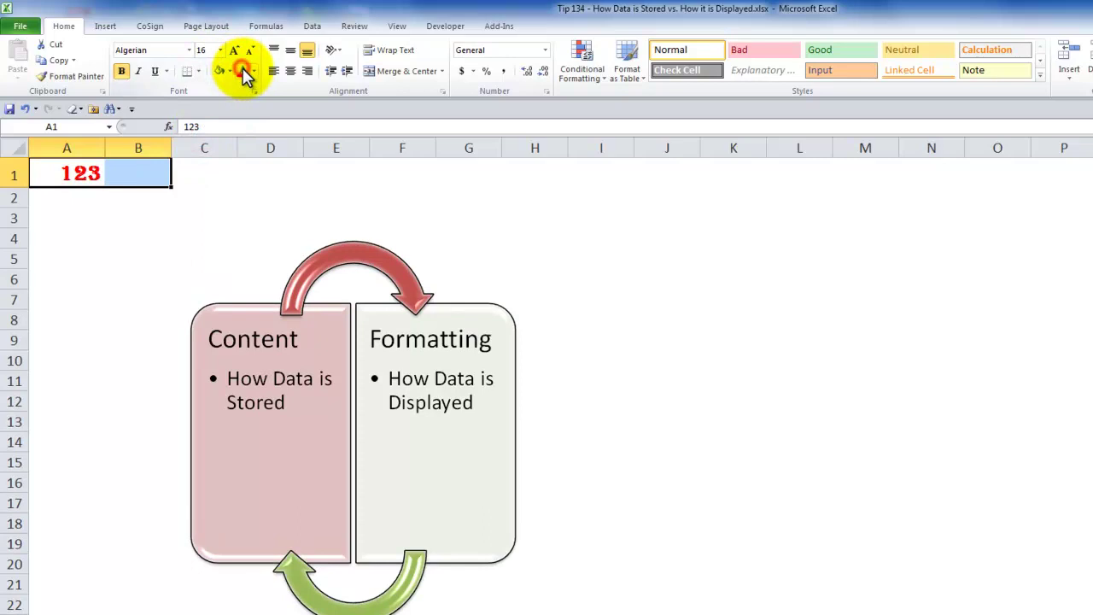
{"action": "left_click", "coordinate": [289, 71]}
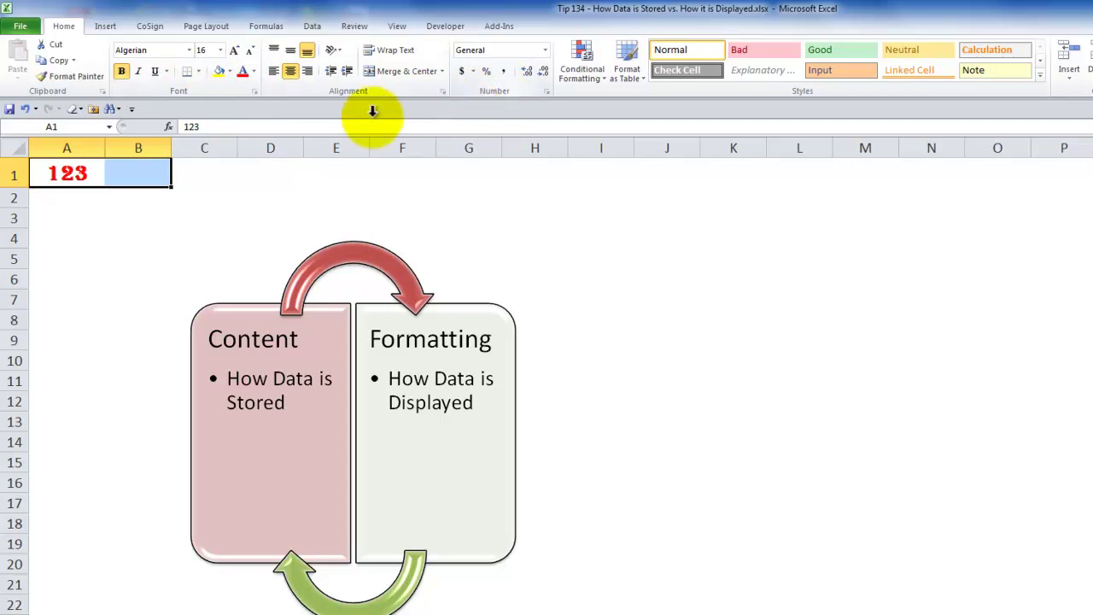
{"action": "left_click", "coordinate": [126, 170]}
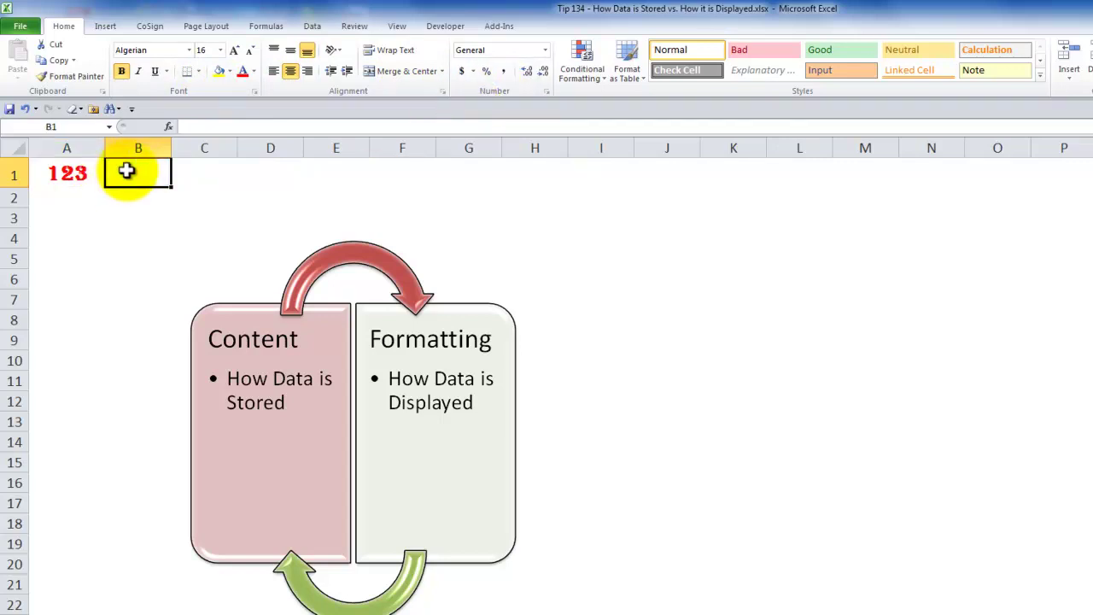
Step: Enter 345 in B1, then delete it and enter 56 instead
{"action": "type", "text": "345"}
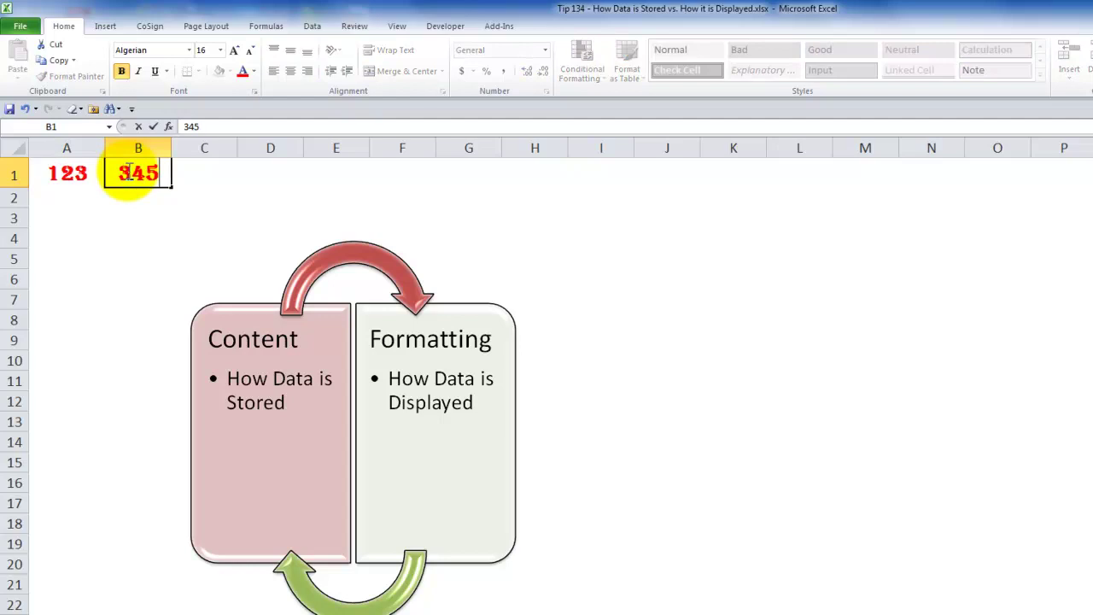
{"action": "key", "text": "Return"}
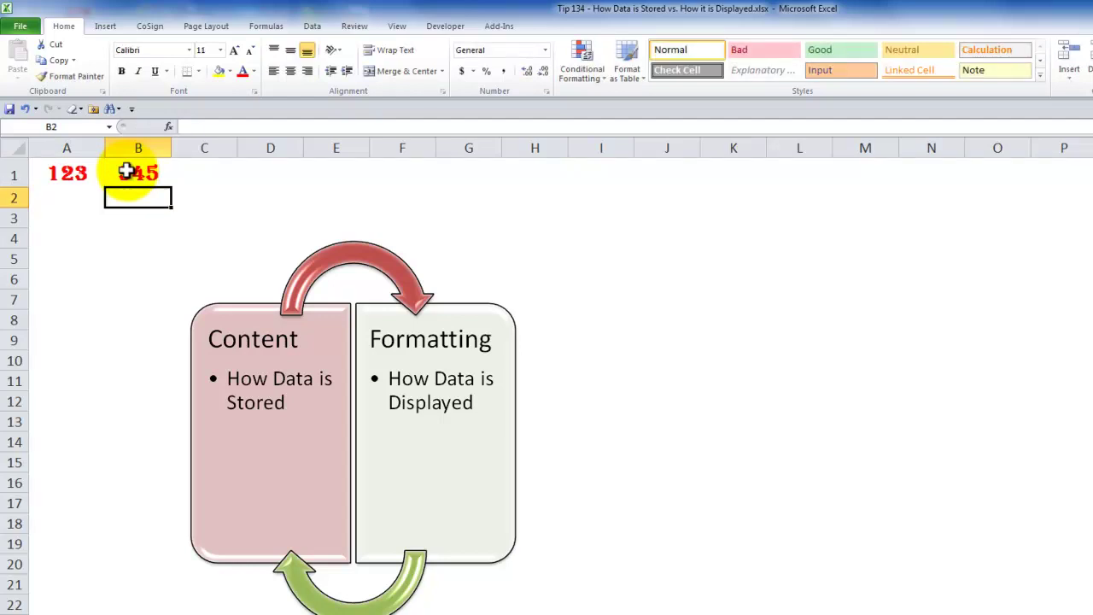
{"action": "left_click", "coordinate": [127, 172]}
{"action": "key", "text": "Delete"}
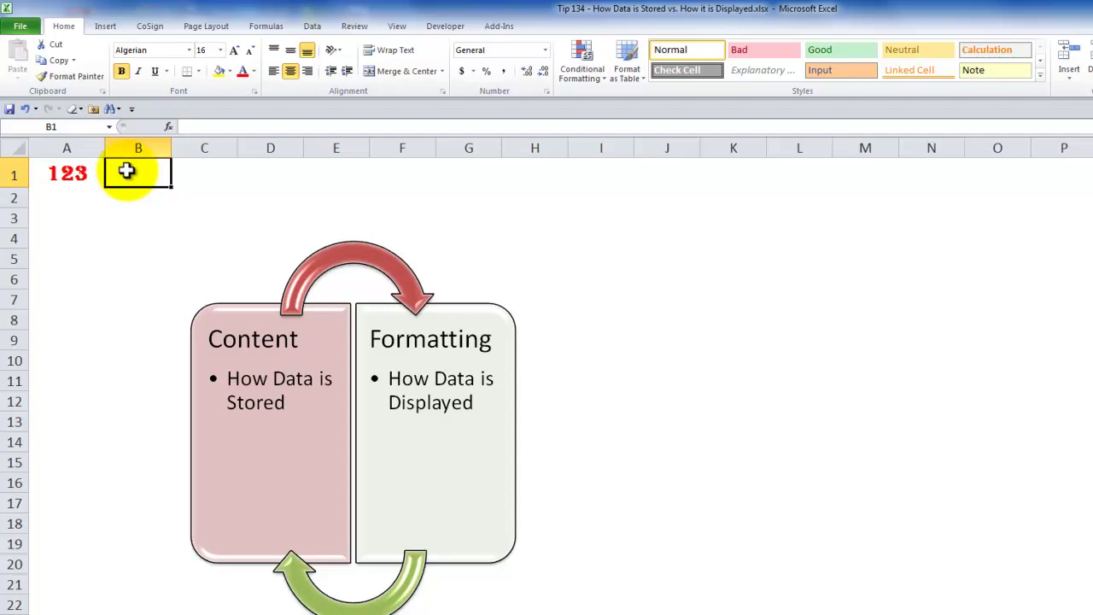
{"action": "type", "text": "56"}
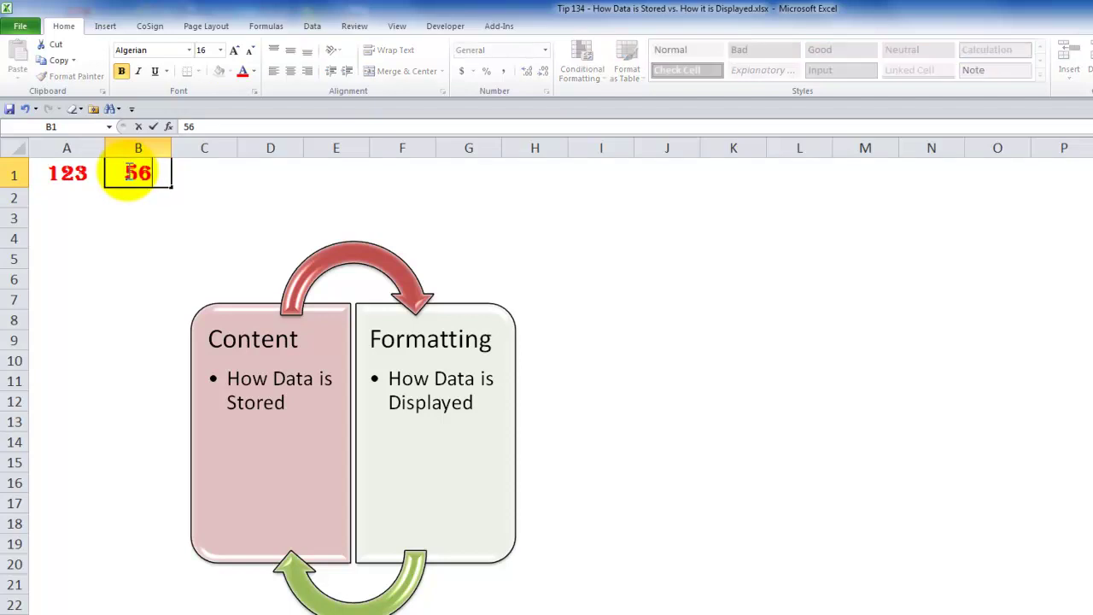
{"action": "key", "text": "ctrl+Return"}
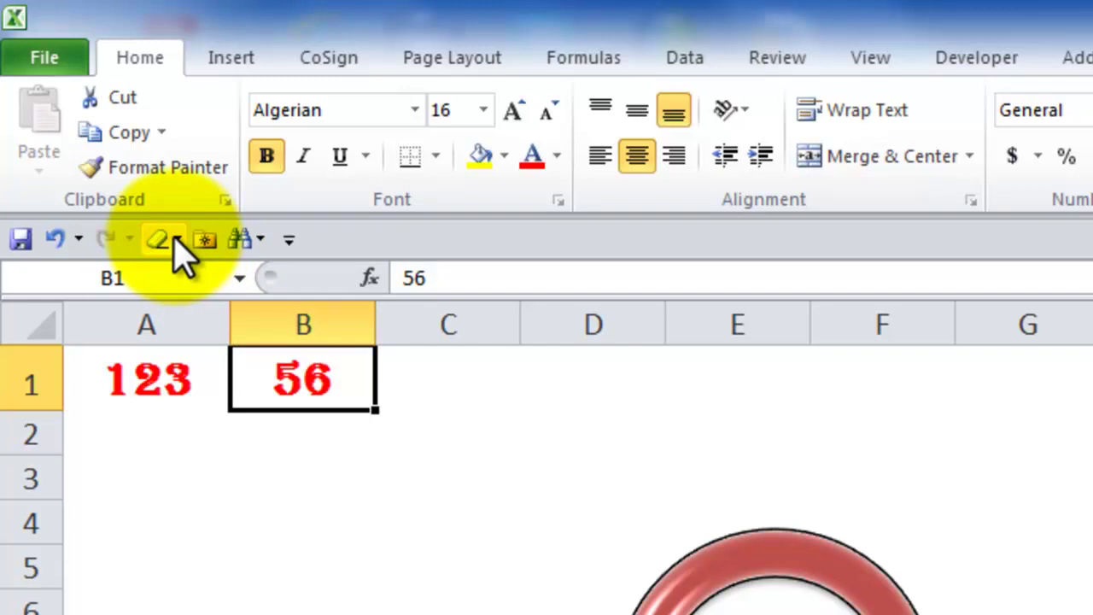
Step: Apply Clear All to B1, enter 456 there, then select A1
{"action": "left_click", "coordinate": [176, 241]}
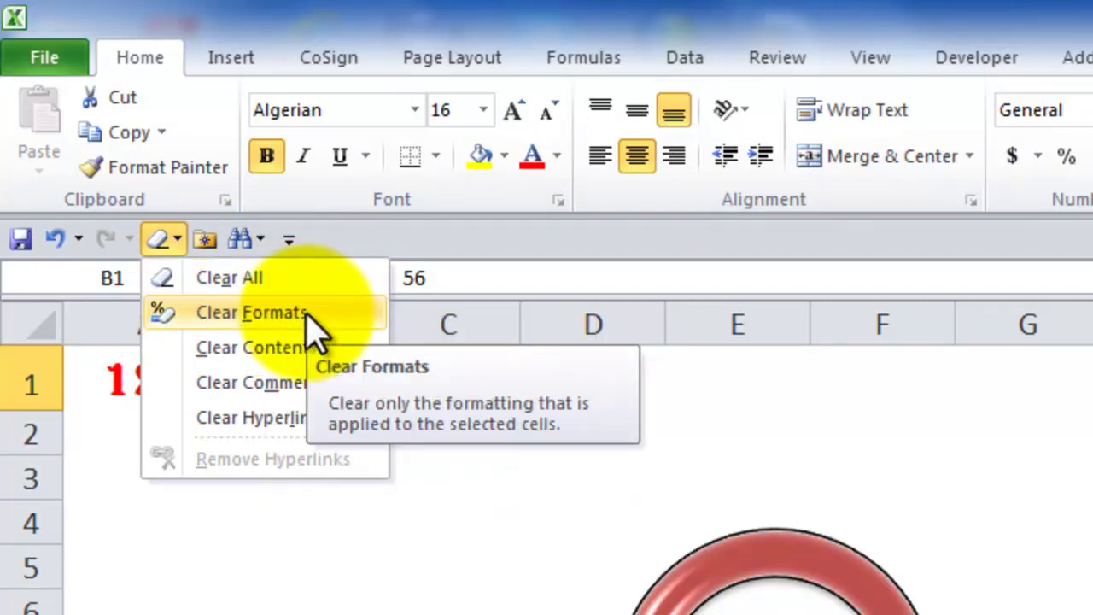
{"action": "left_click", "coordinate": [299, 284]}
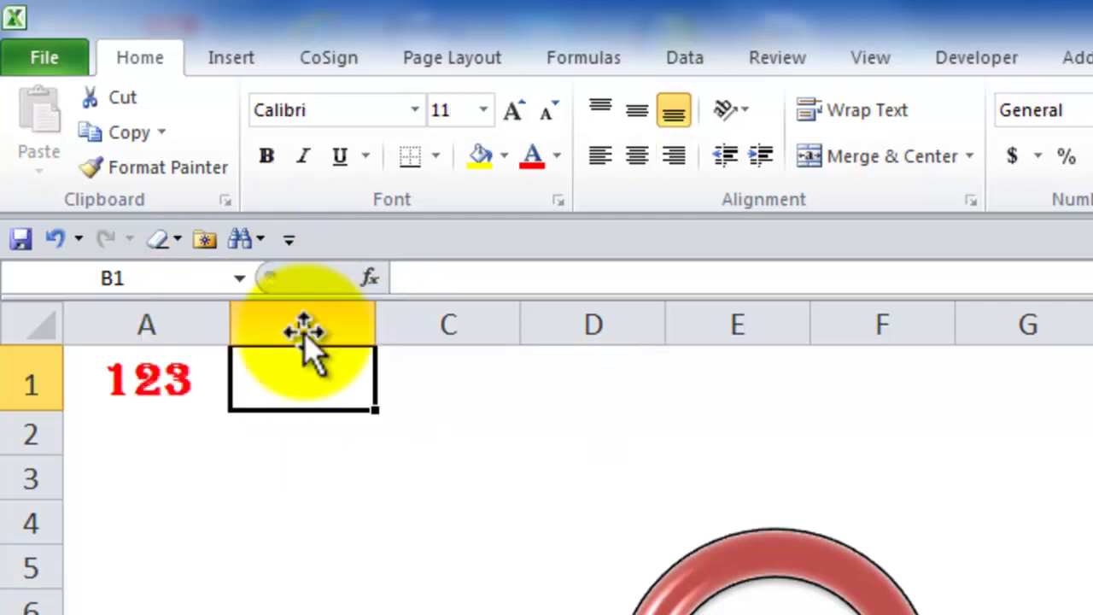
{"action": "type", "text": "456"}
{"action": "key", "text": "Return"}
{"action": "left_click", "coordinate": [308, 376]}
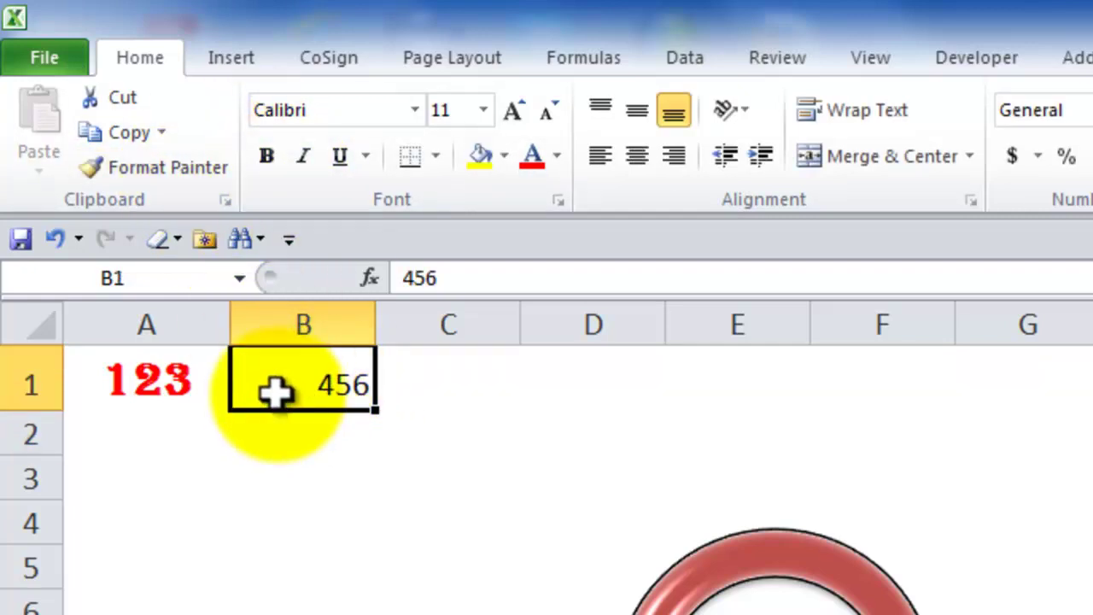
{"action": "left_click", "coordinate": [180, 378]}
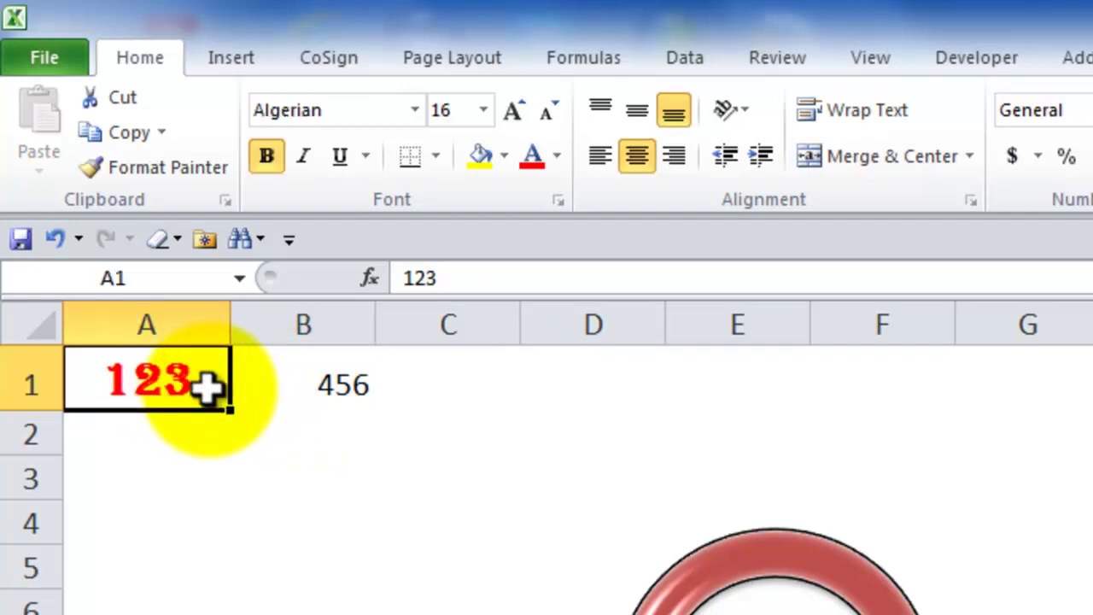
Step: Clear only the formats from A1 so 123 shows in default style
{"action": "left_click", "coordinate": [177, 239]}
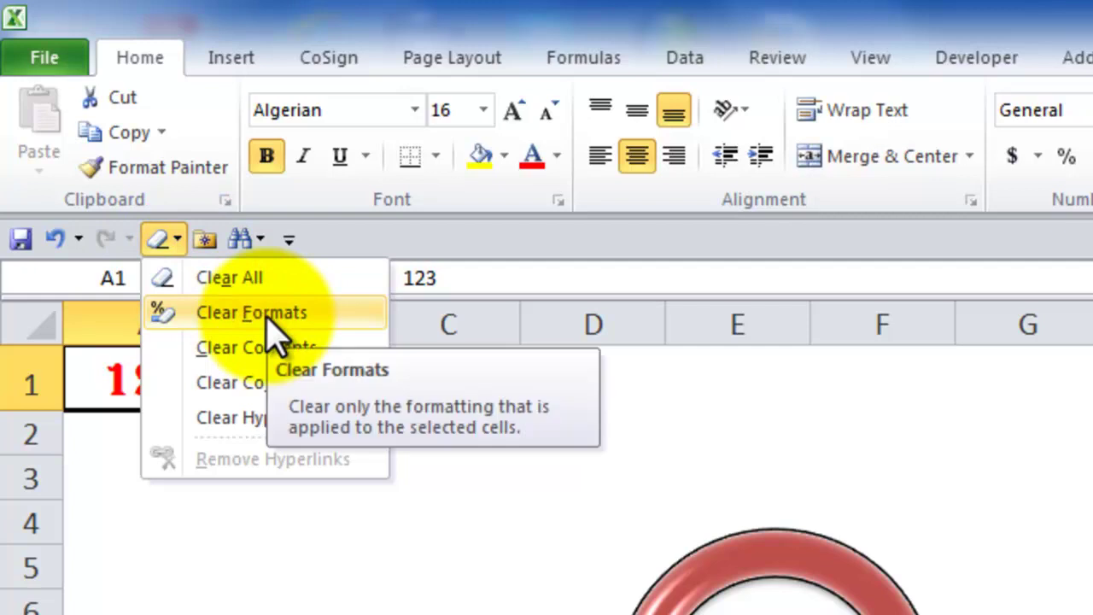
{"action": "left_click", "coordinate": [268, 303]}
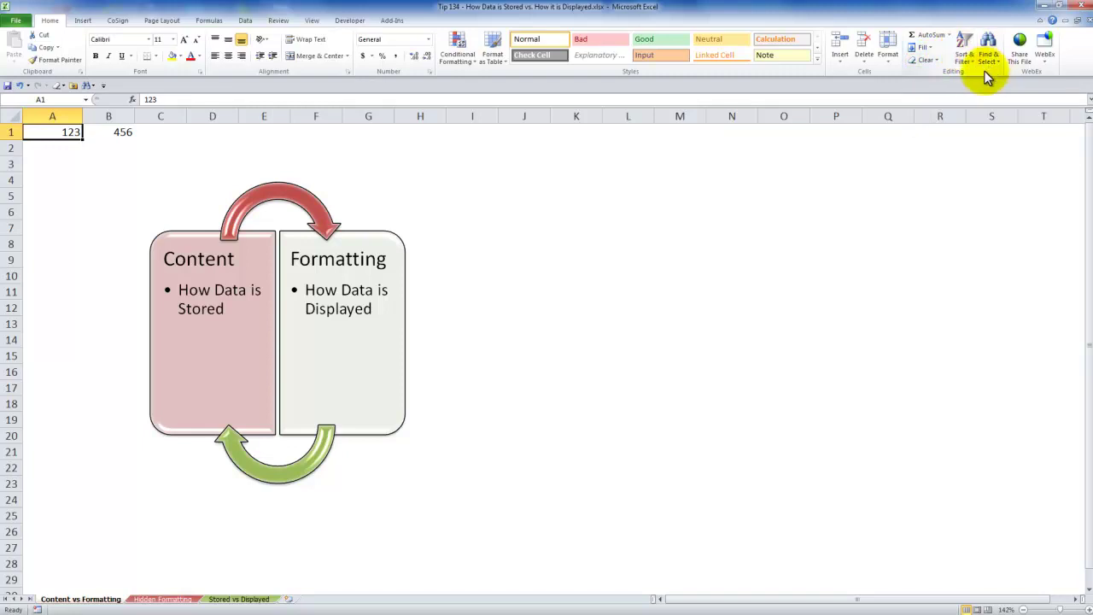
{"action": "right_click", "coordinate": [984, 70]}
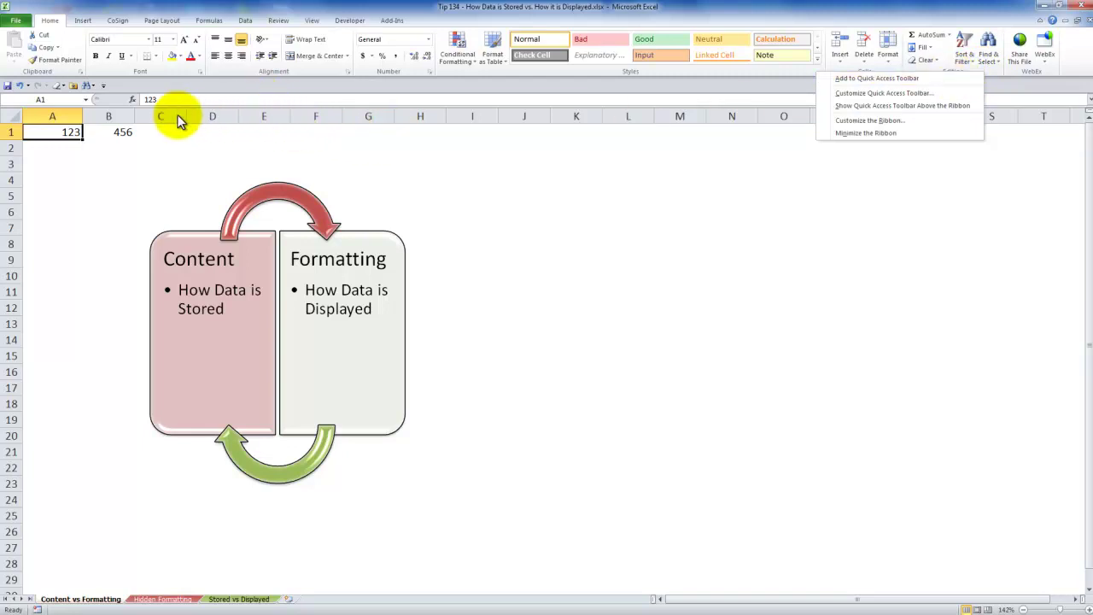
{"action": "left_click", "coordinate": [172, 599]}
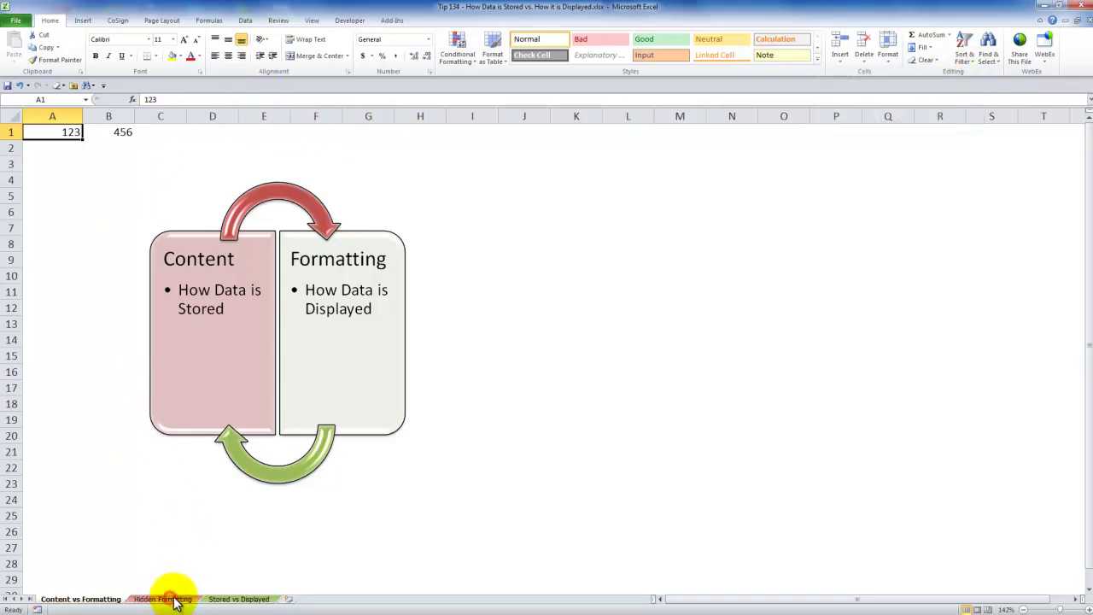
Step: On the Hidden Formatting sheet, enter 1 in A1 and 2 in B1, displayed as January 1900 dates
{"action": "left_click", "coordinate": [154, 591]}
{"action": "left_click", "coordinate": [159, 599]}
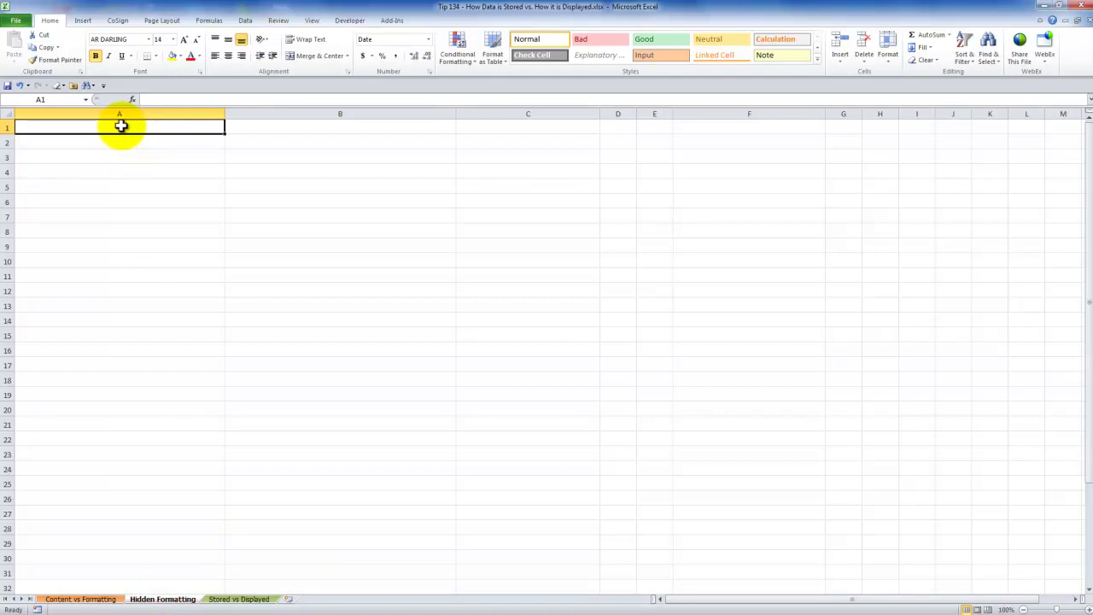
{"action": "type", "text": "1"}
{"action": "key", "text": "Tab"}
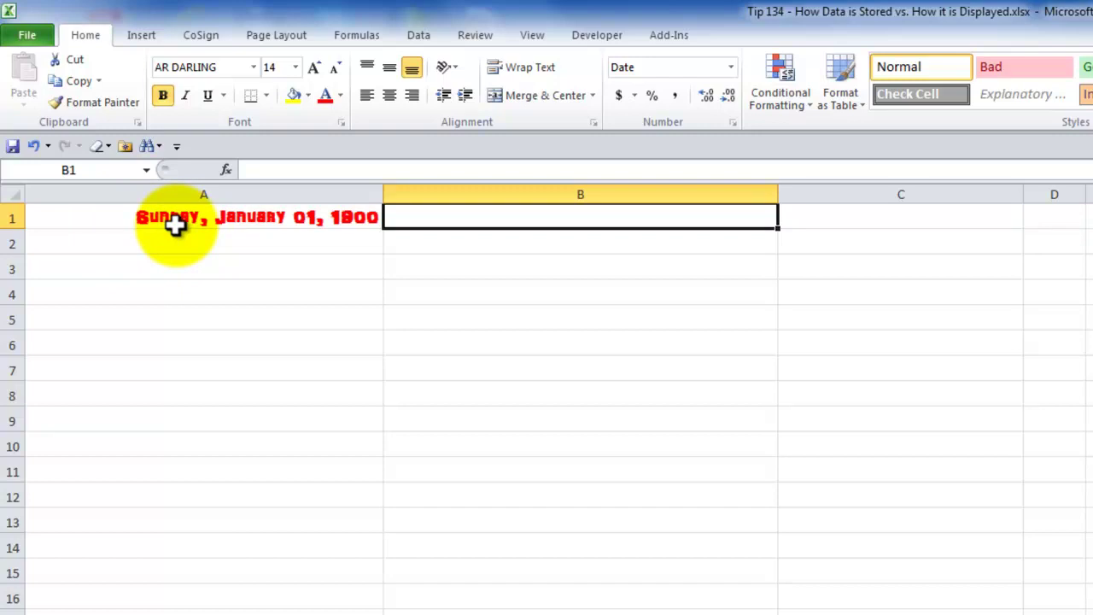
{"action": "type", "text": "2"}
{"action": "key", "text": "Tab"}
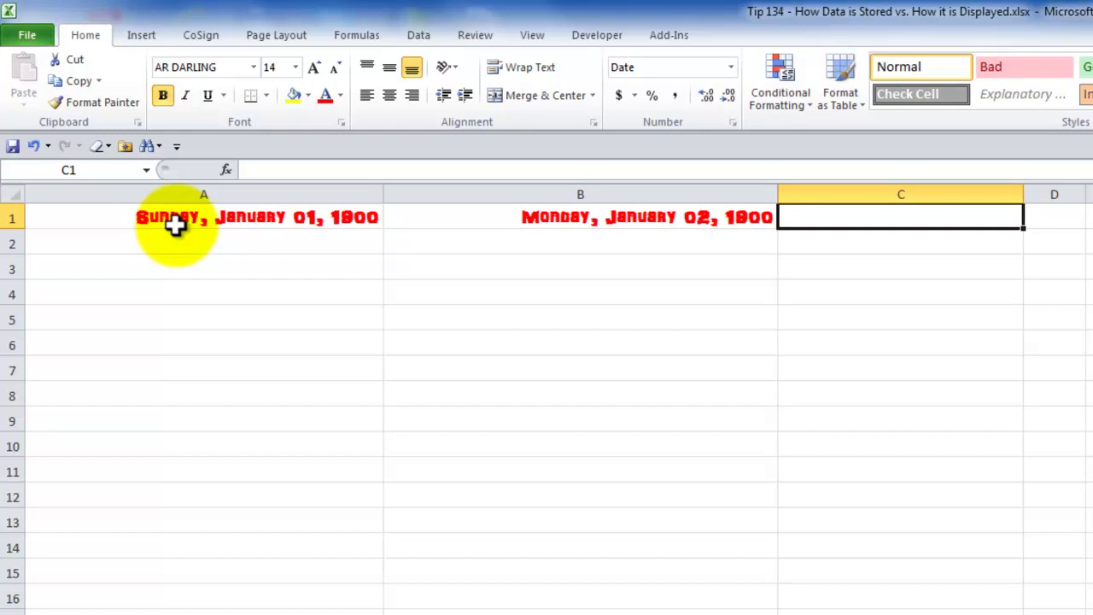
Step: Jump to the last used cell F41 via Go To Special and delete its stray date
{"action": "left_click", "coordinate": [158, 146]}
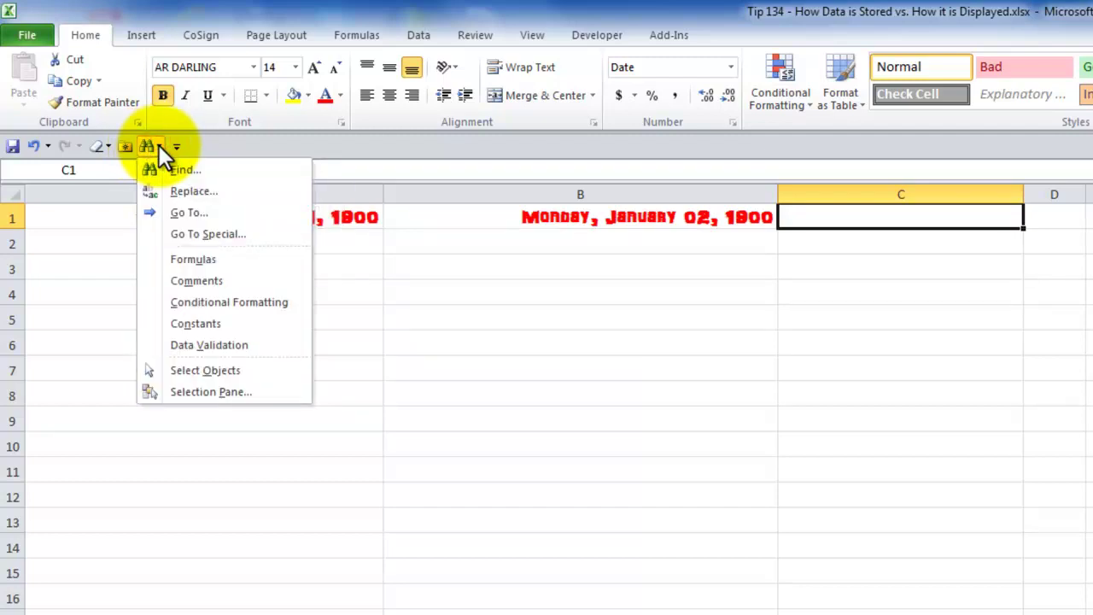
{"action": "left_click", "coordinate": [195, 229]}
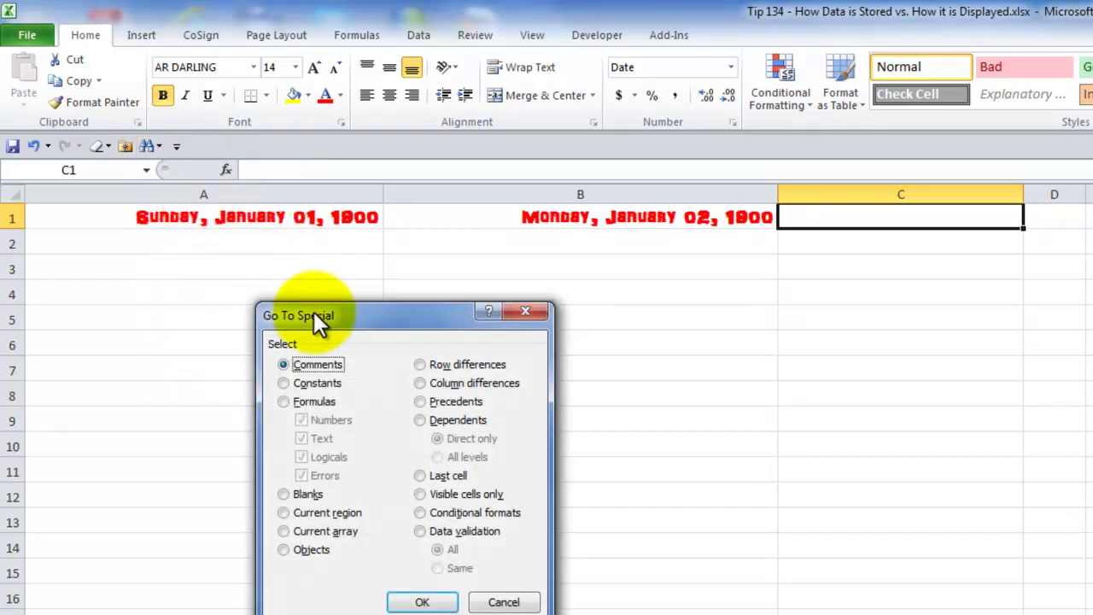
{"action": "left_click", "coordinate": [419, 475]}
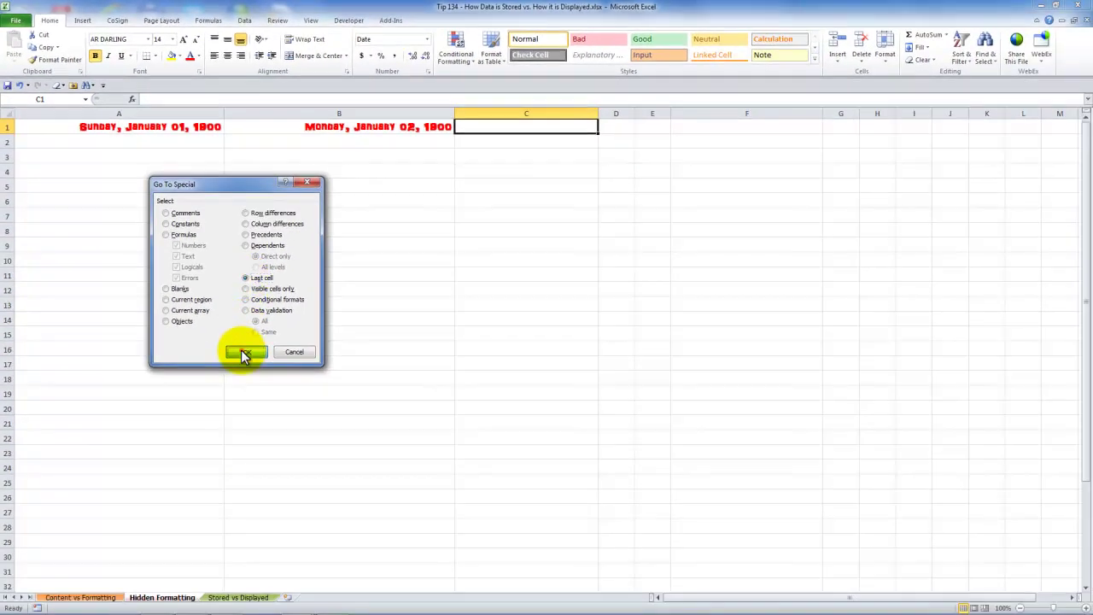
{"action": "left_click", "coordinate": [244, 352]}
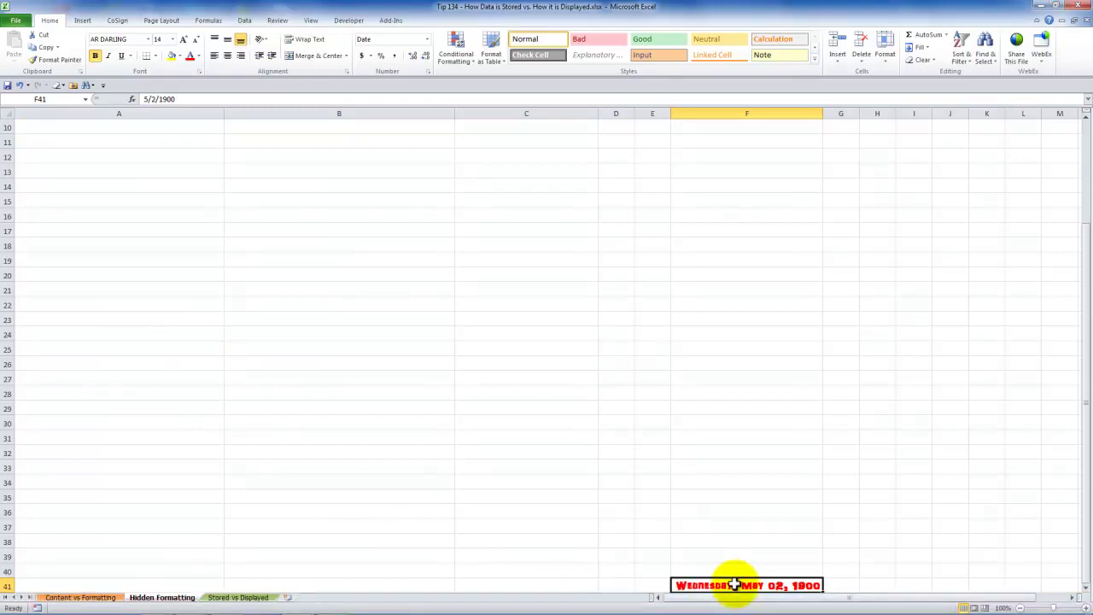
{"action": "key", "text": "Delete"}
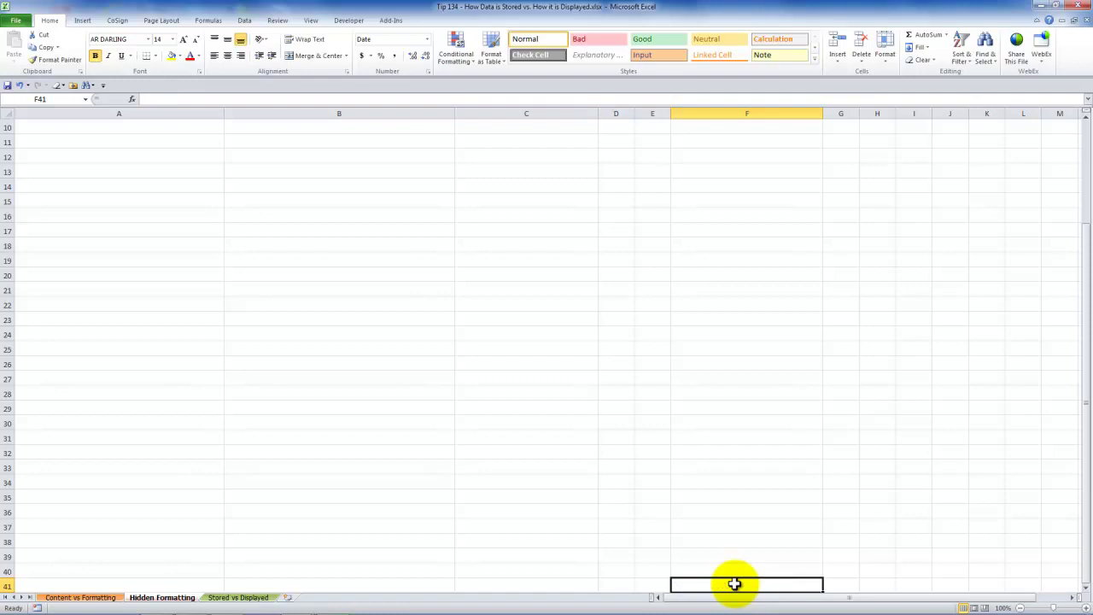
{"action": "key", "text": "Up"}
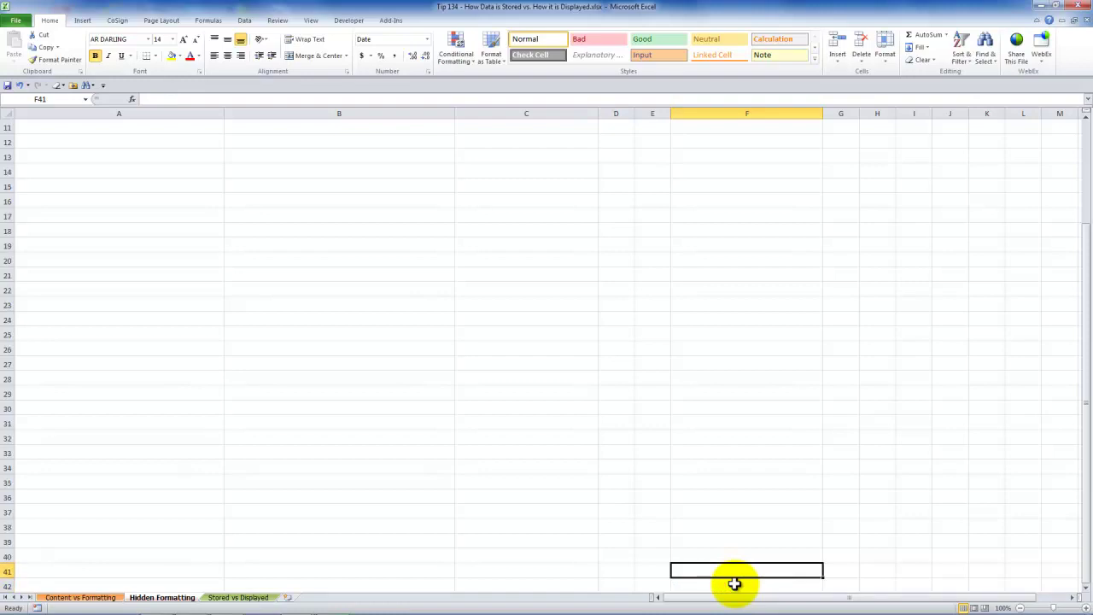
{"action": "key", "text": "ctrl+Home"}
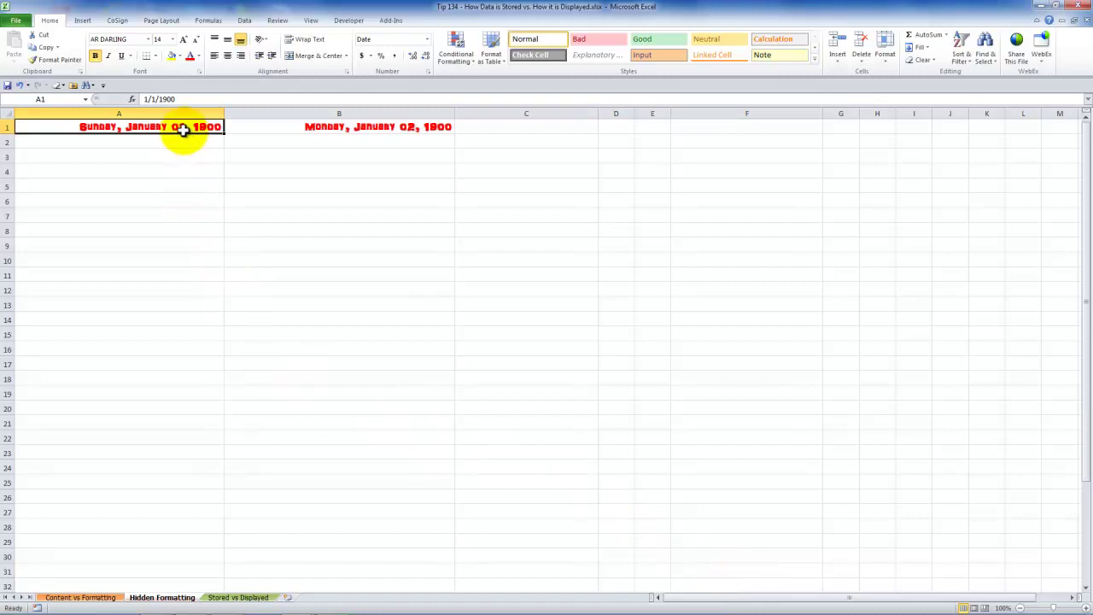
Step: Recheck the last used cell with F5 > Special > Last cell, then return to A1
{"action": "key", "text": "F5"}
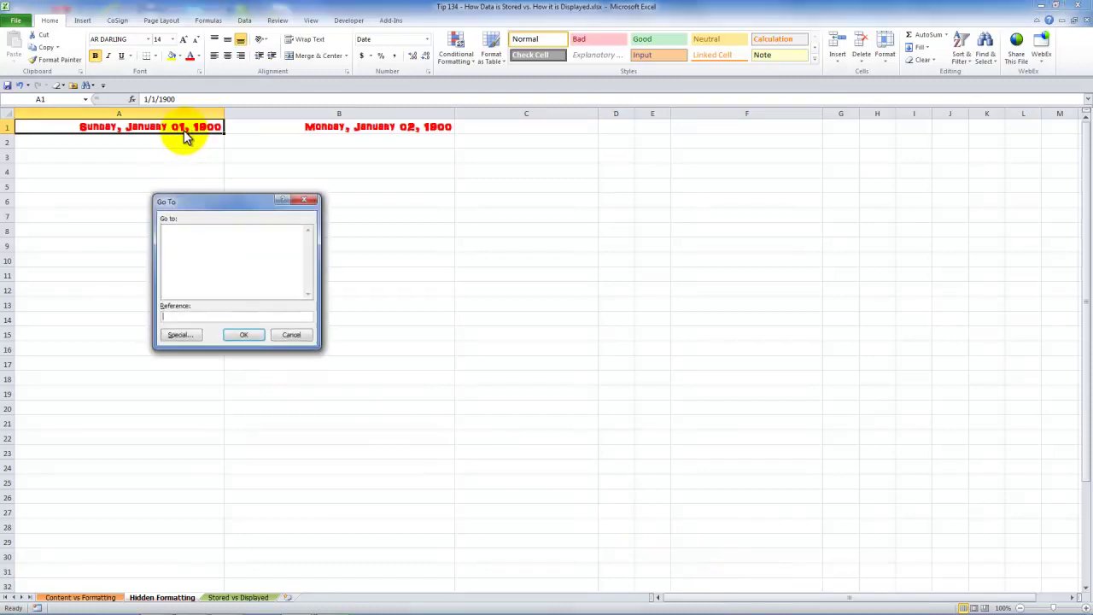
{"action": "left_click", "coordinate": [175, 335]}
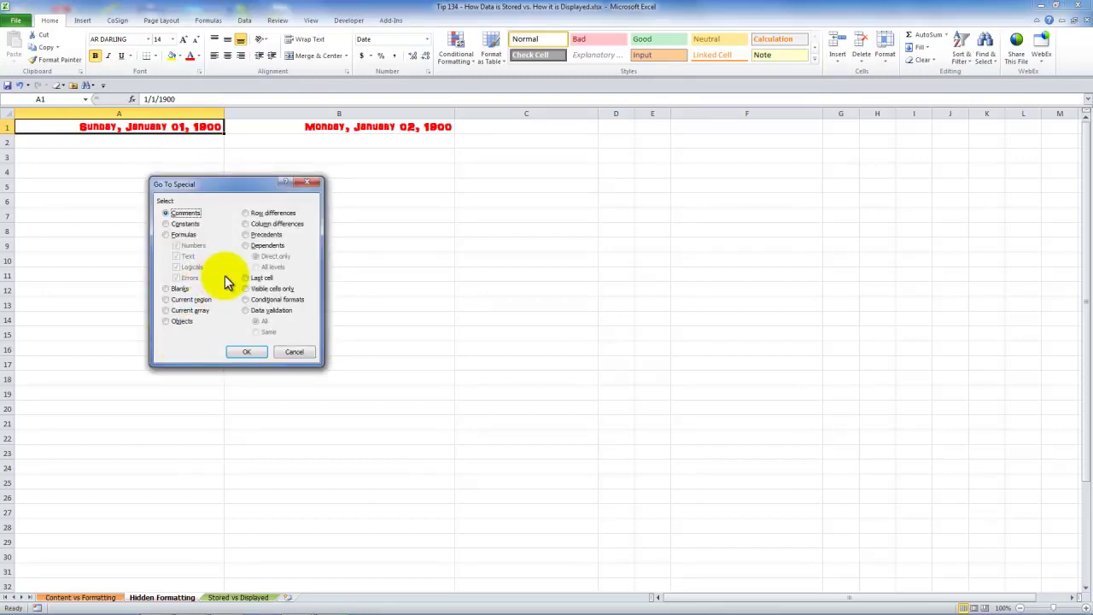
{"action": "left_click", "coordinate": [246, 279]}
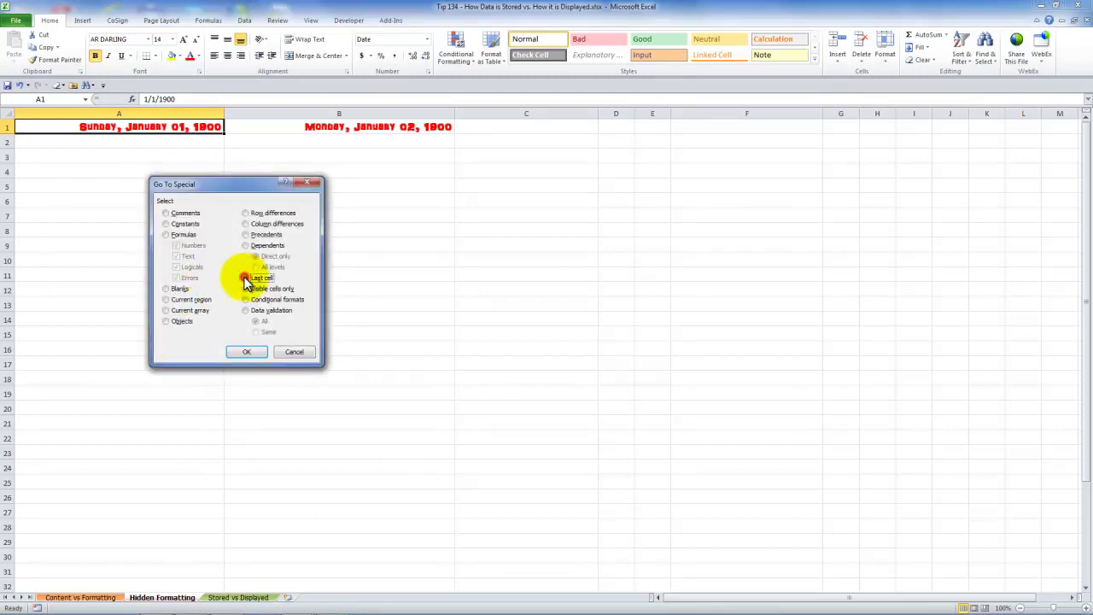
{"action": "left_click", "coordinate": [245, 351]}
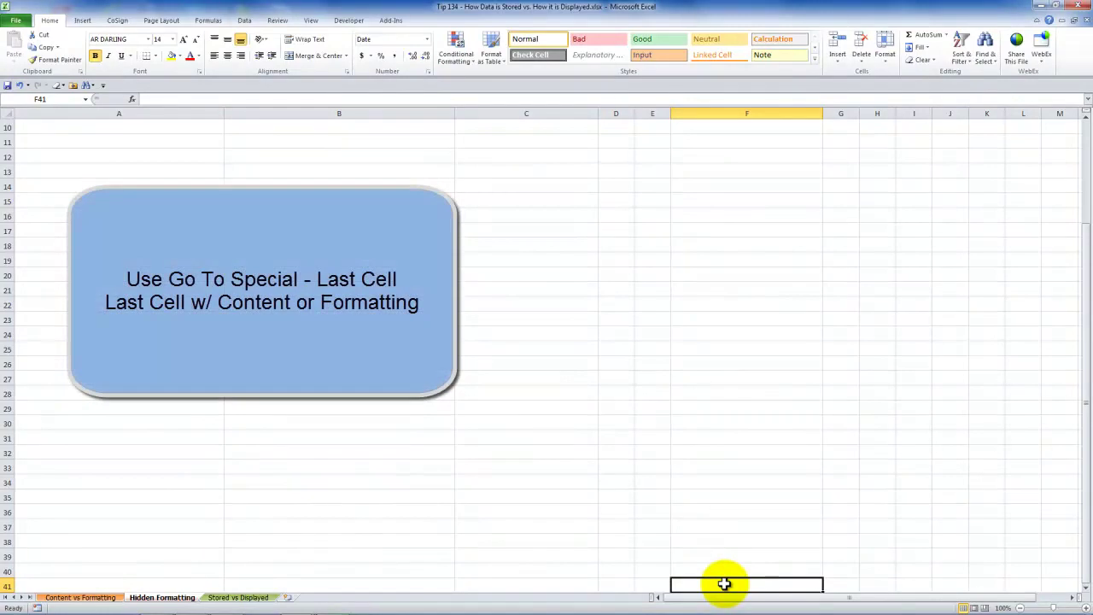
{"action": "key", "text": "ctrl+Home"}
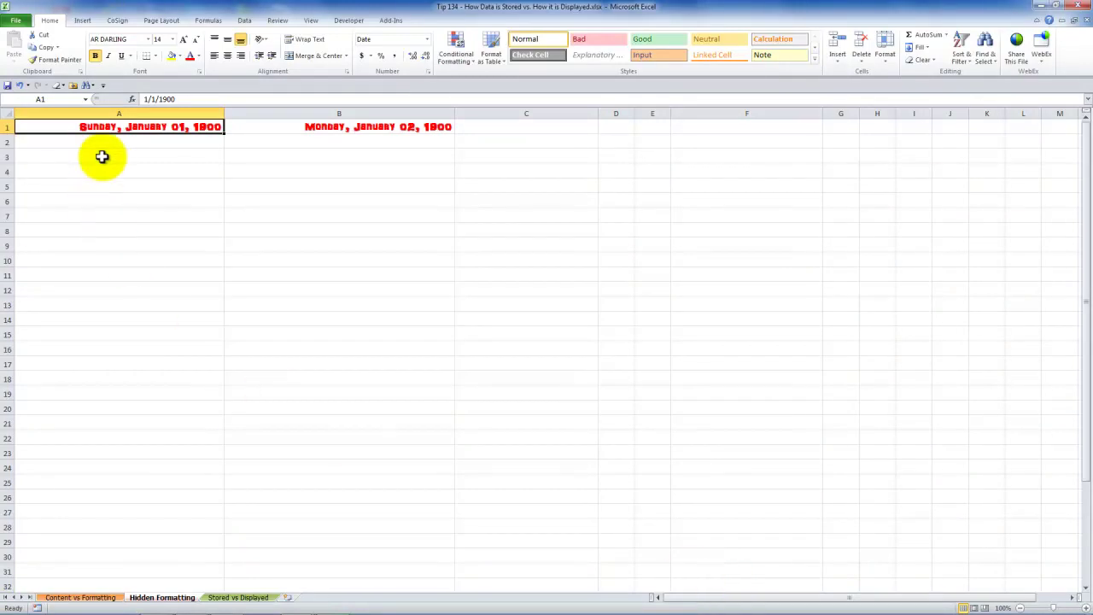
Step: Select the whole sheet and clear all its contents and formatting
{"action": "left_click", "coordinate": [7, 114]}
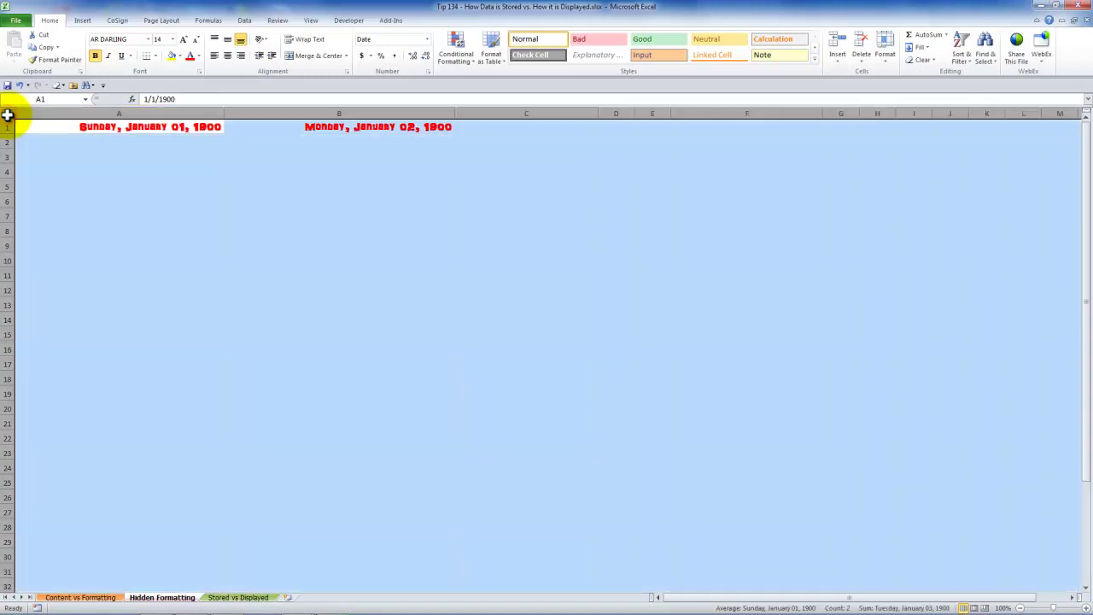
{"action": "left_click", "coordinate": [46, 173]}
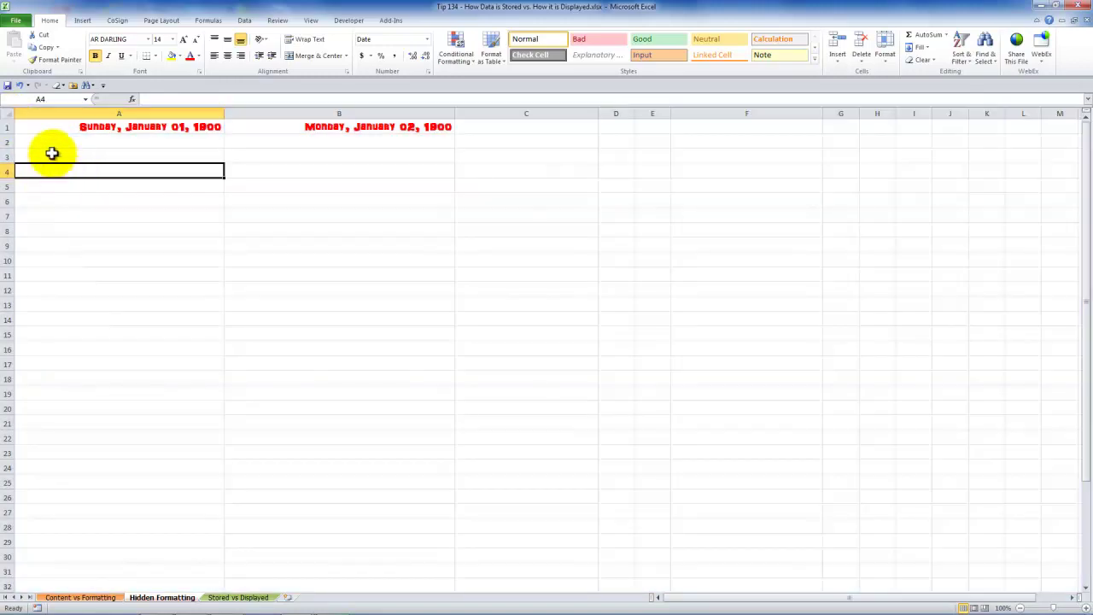
{"action": "left_click", "coordinate": [8, 111]}
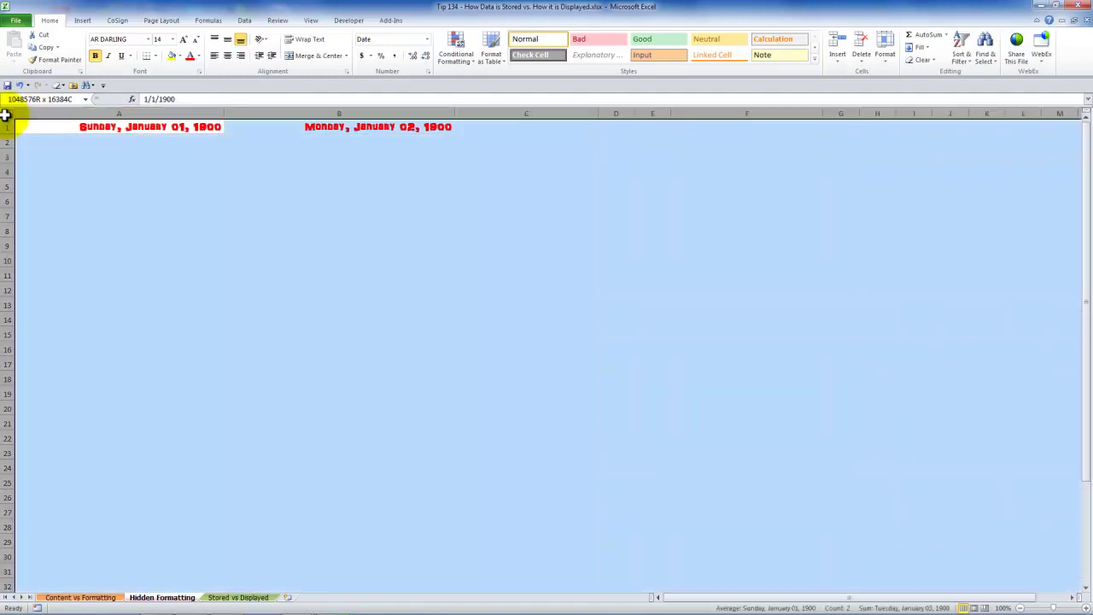
{"action": "left_click", "coordinate": [116, 186]}
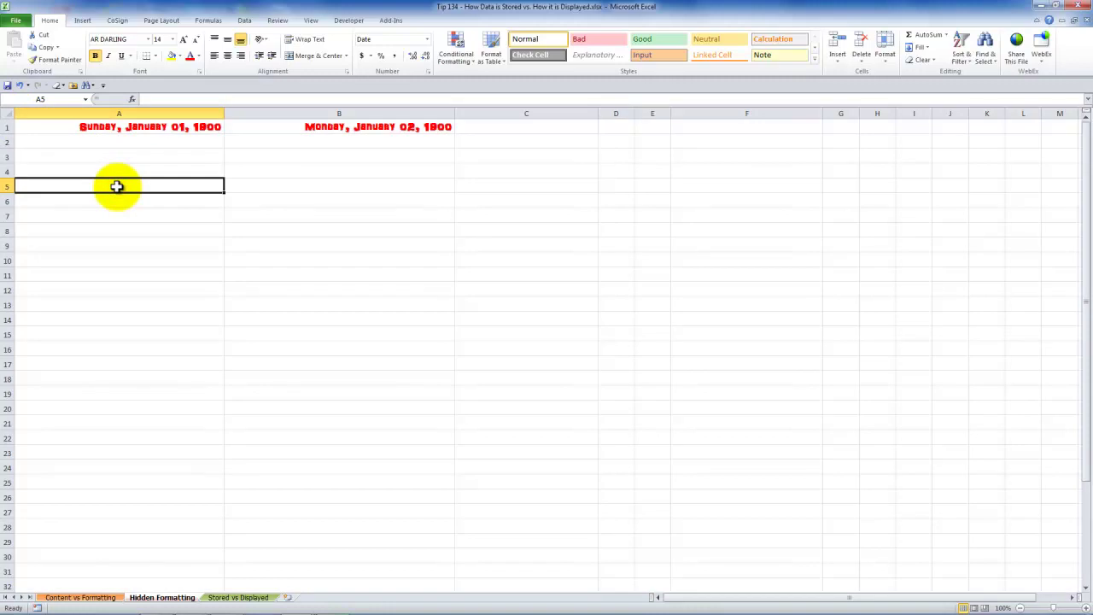
{"action": "key", "text": "ctrl+a"}
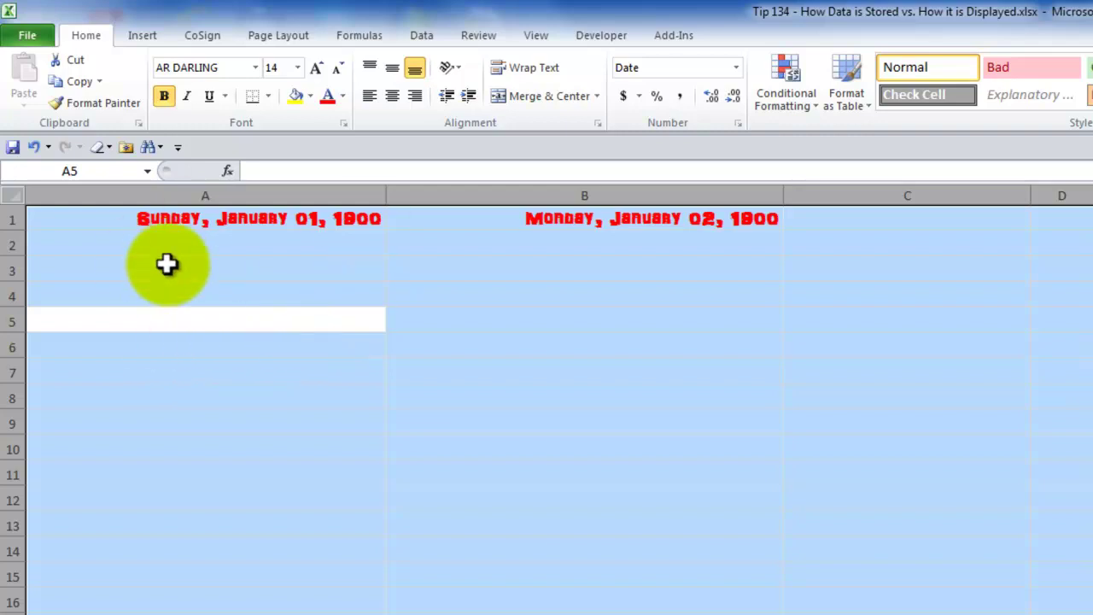
{"action": "left_click", "coordinate": [111, 147]}
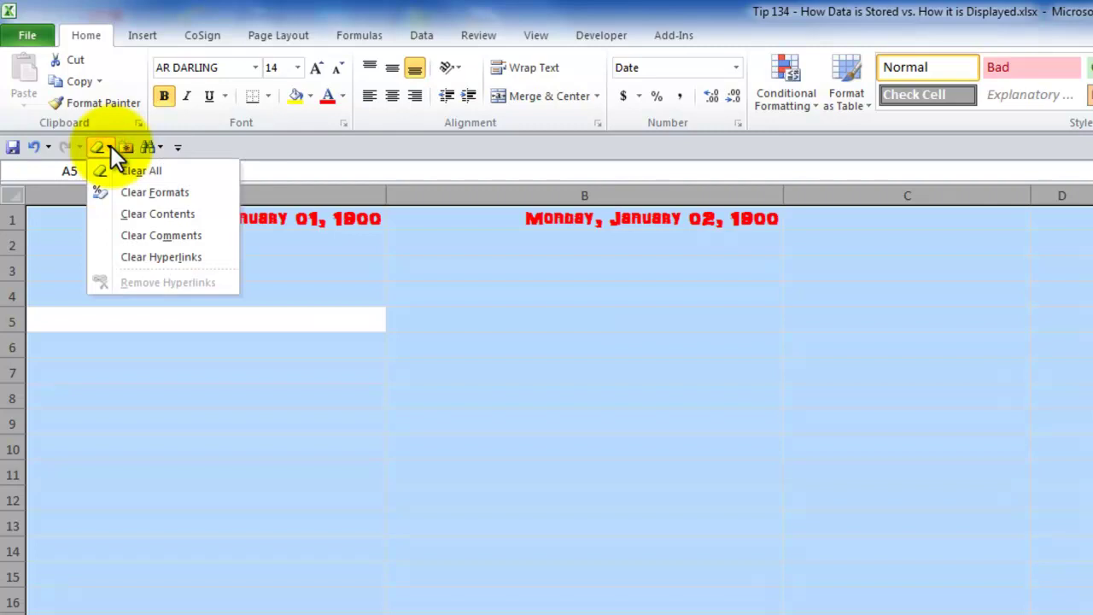
{"action": "left_click", "coordinate": [128, 171]}
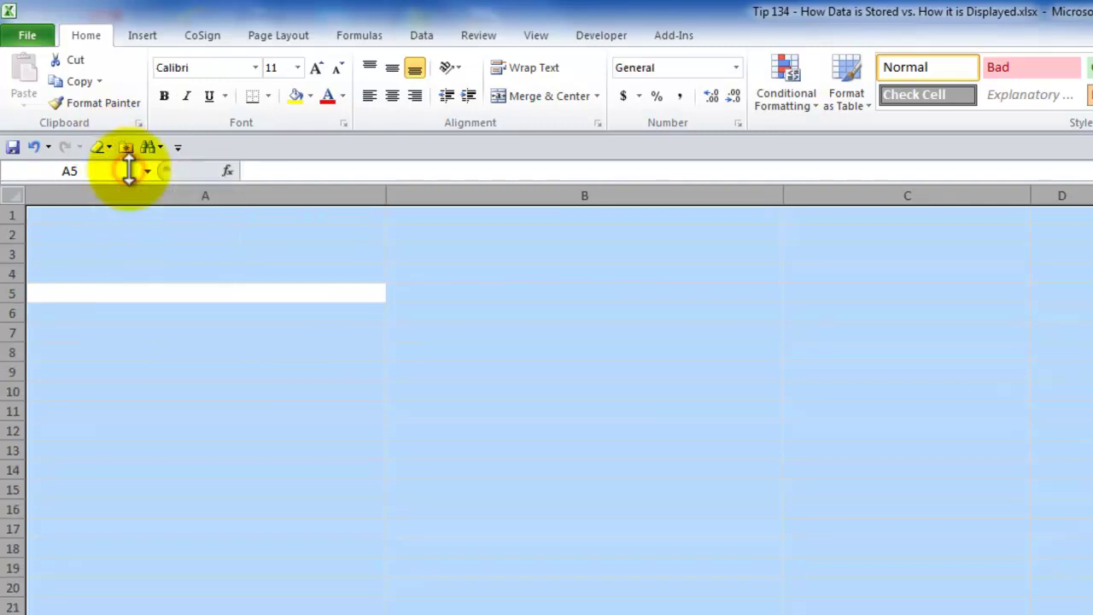
Step: Enter plain values 123 in A2 and 1 in A1
{"action": "left_click", "coordinate": [116, 225]}
{"action": "type", "text": "123"}
{"action": "key", "text": "Tab"}
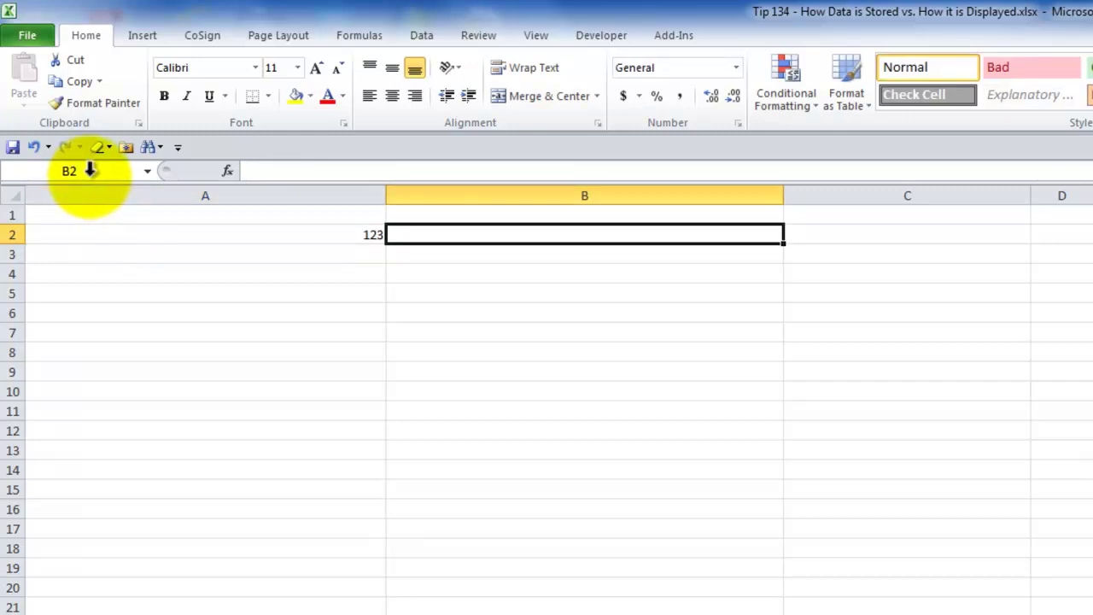
{"action": "left_click", "coordinate": [235, 213]}
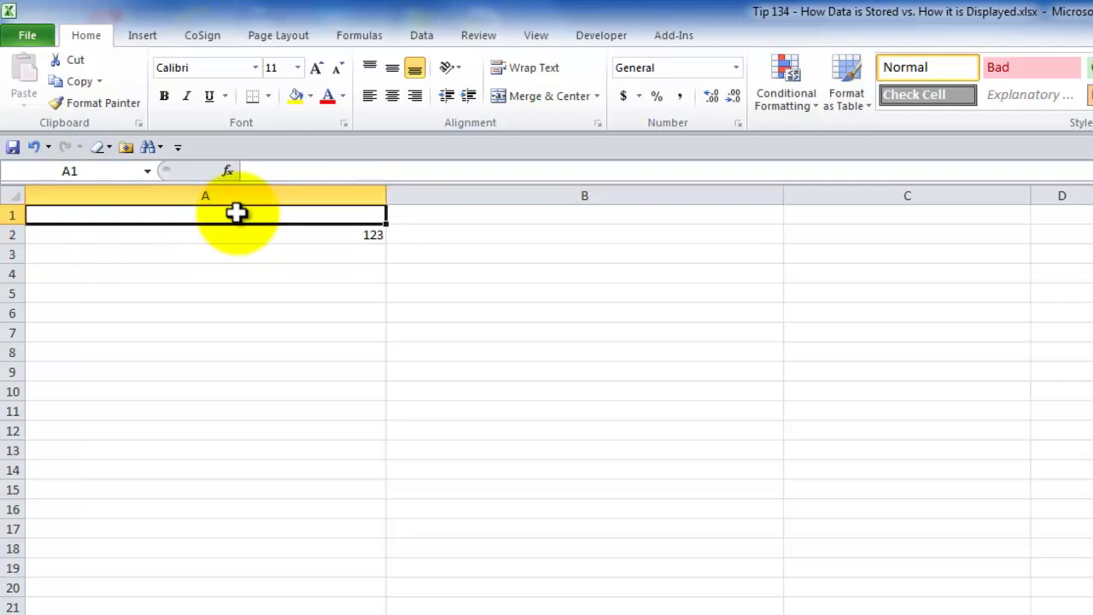
{"action": "type", "text": "1"}
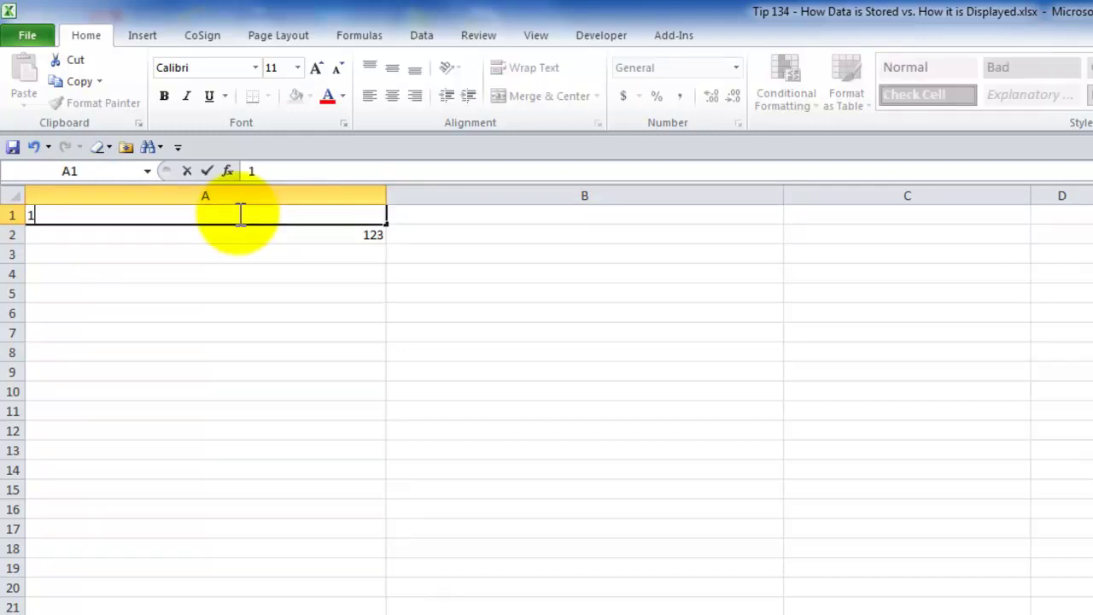
{"action": "key", "text": "Tab"}
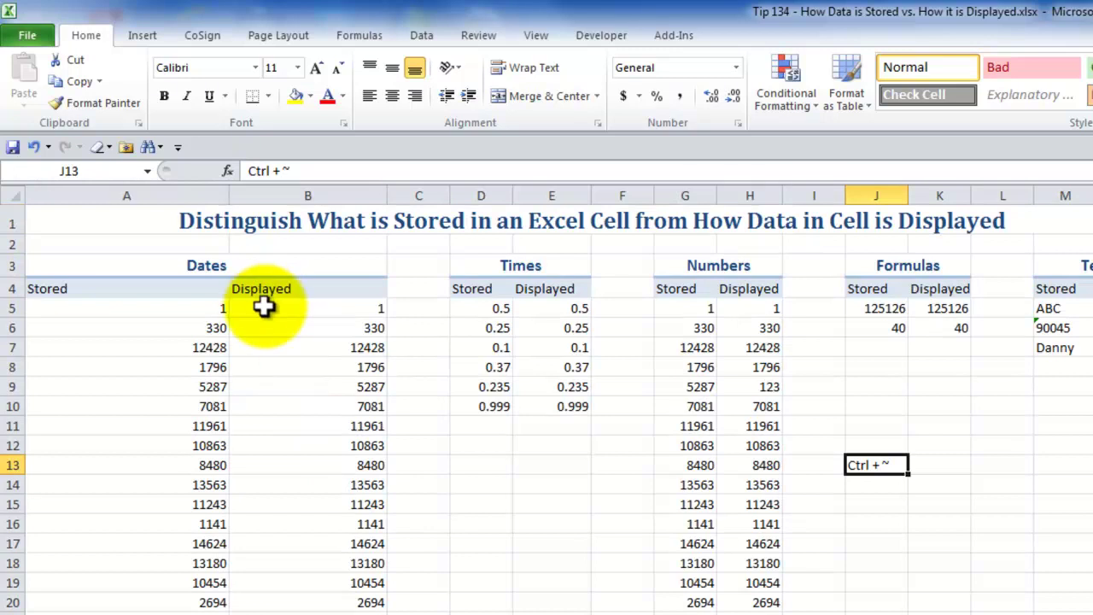
Step: Compare A5 and B5, then give B5 the Long Date format, showing Sunday, January 01, 1900
{"action": "left_click", "coordinate": [175, 309]}
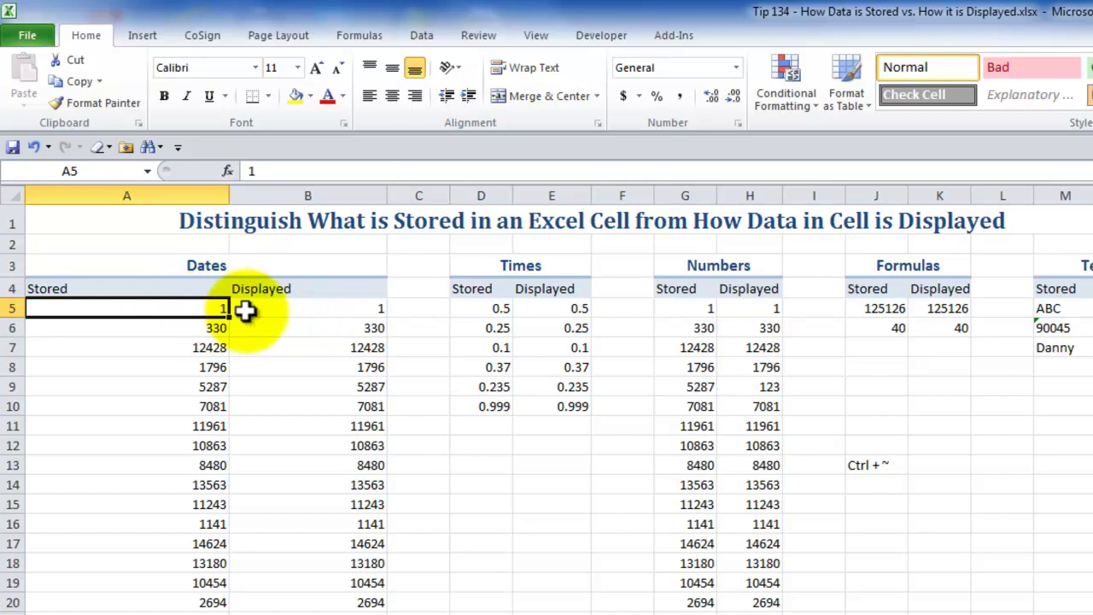
{"action": "left_click", "coordinate": [282, 309]}
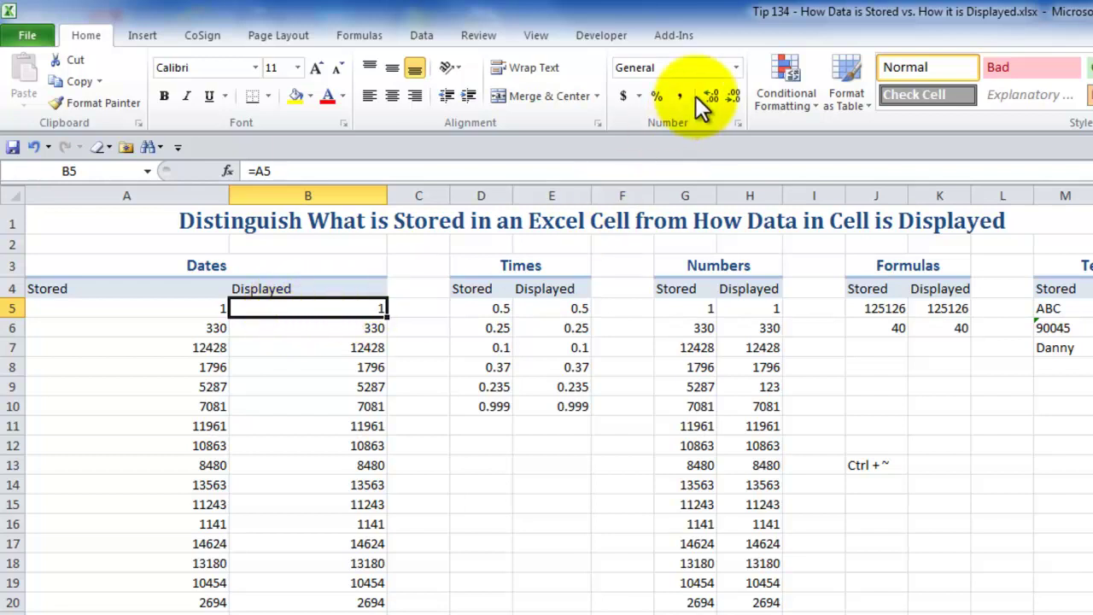
{"action": "left_click", "coordinate": [735, 68]}
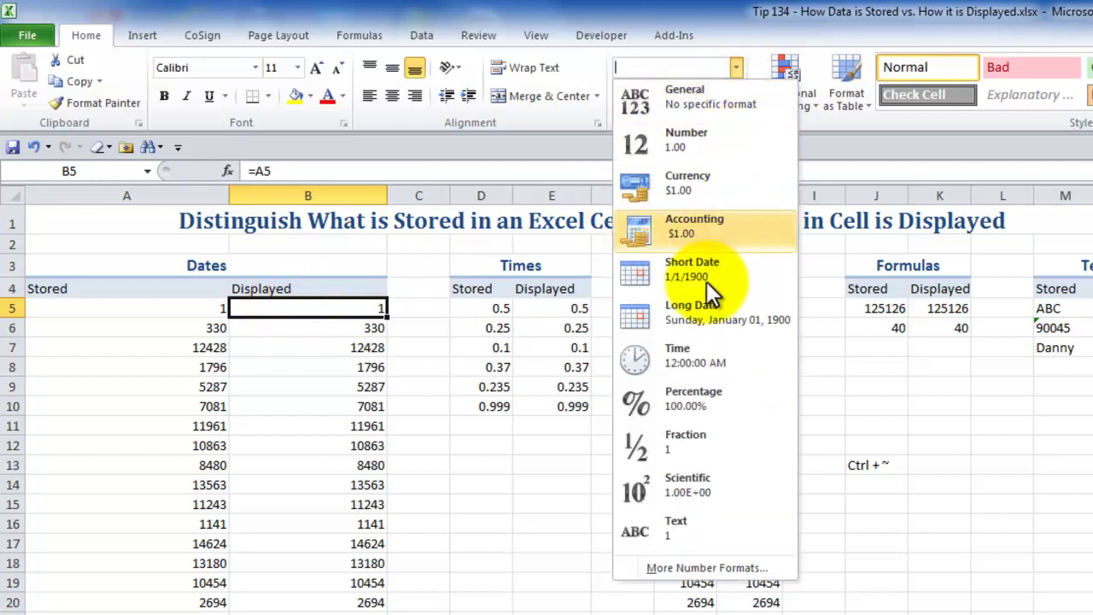
{"action": "left_click", "coordinate": [695, 307]}
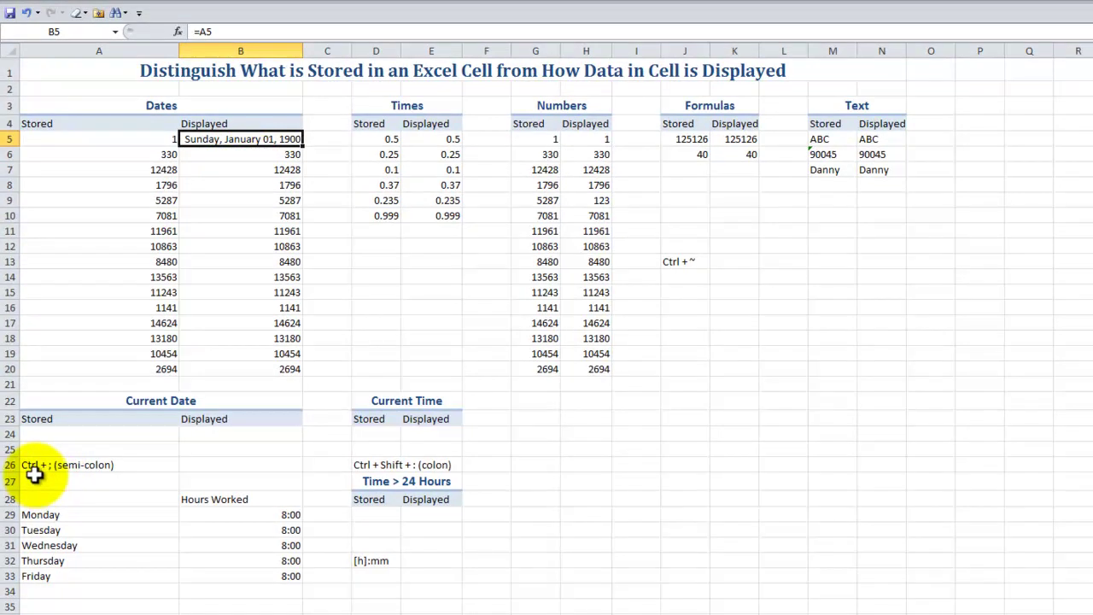
Step: Enter today's date, 12/7/2011, in A24 under Current Date using Ctrl+;
{"action": "left_click", "coordinate": [49, 433]}
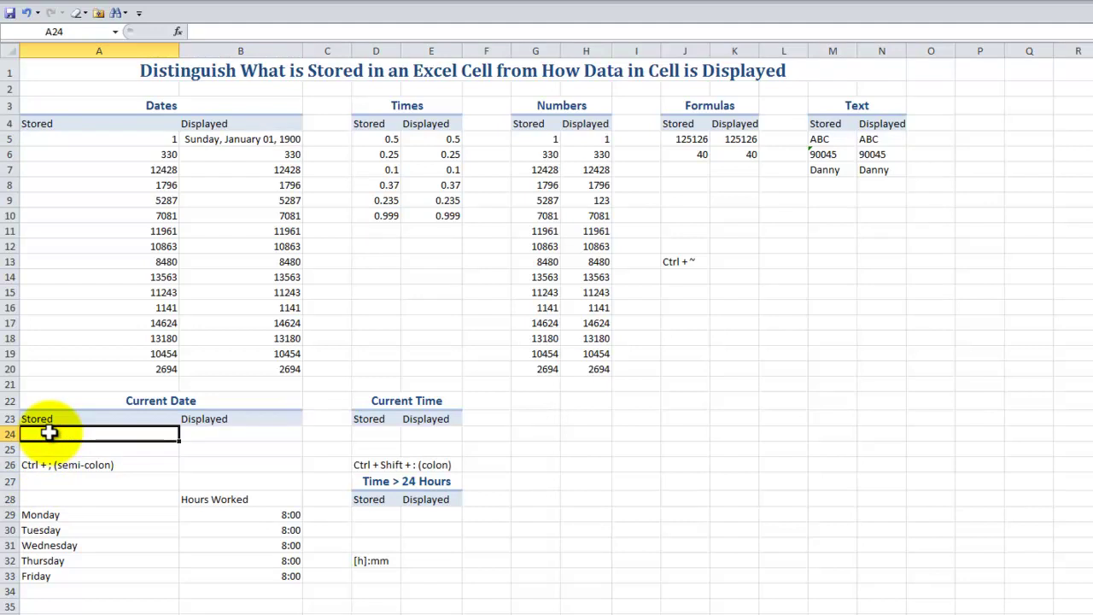
{"action": "key", "text": "ctrl+semicolon"}
{"action": "key", "text": "ctrl+Return"}
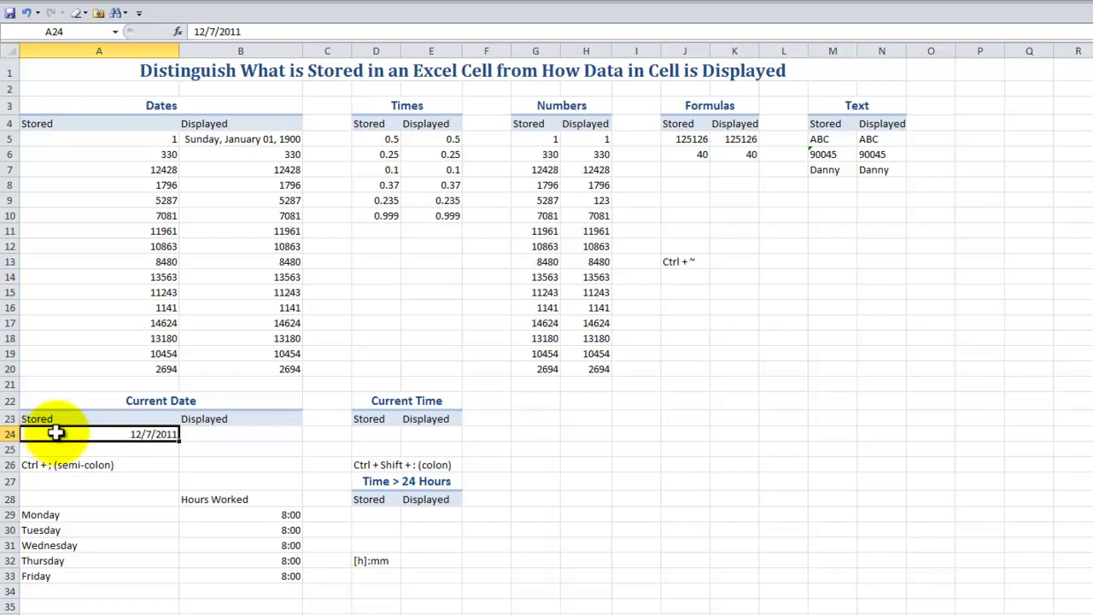
{"action": "left_click", "coordinate": [683, 278]}
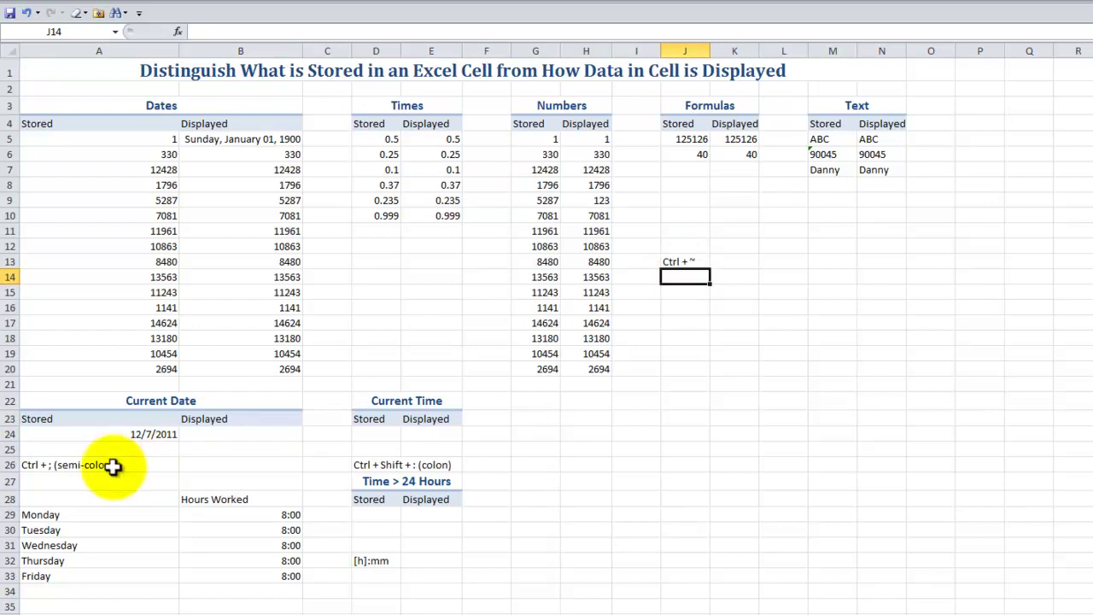
{"action": "left_click", "coordinate": [122, 434]}
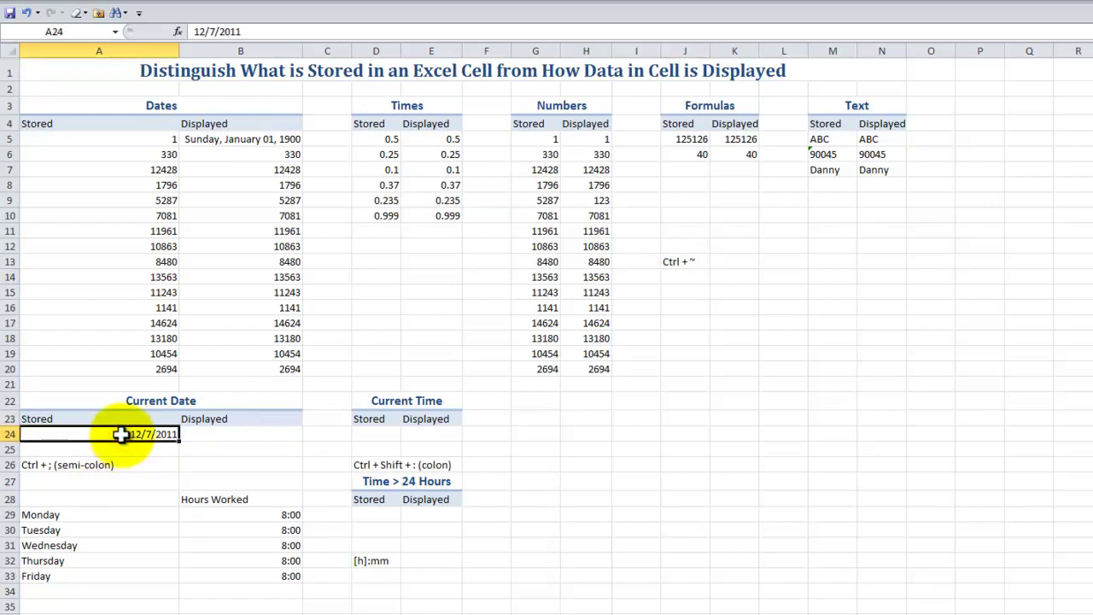
Step: Toggle formula view with Ctrl+~ to compare 12/7/2011 with its stored serial 40884
{"action": "key", "text": "ctrl+grave"}
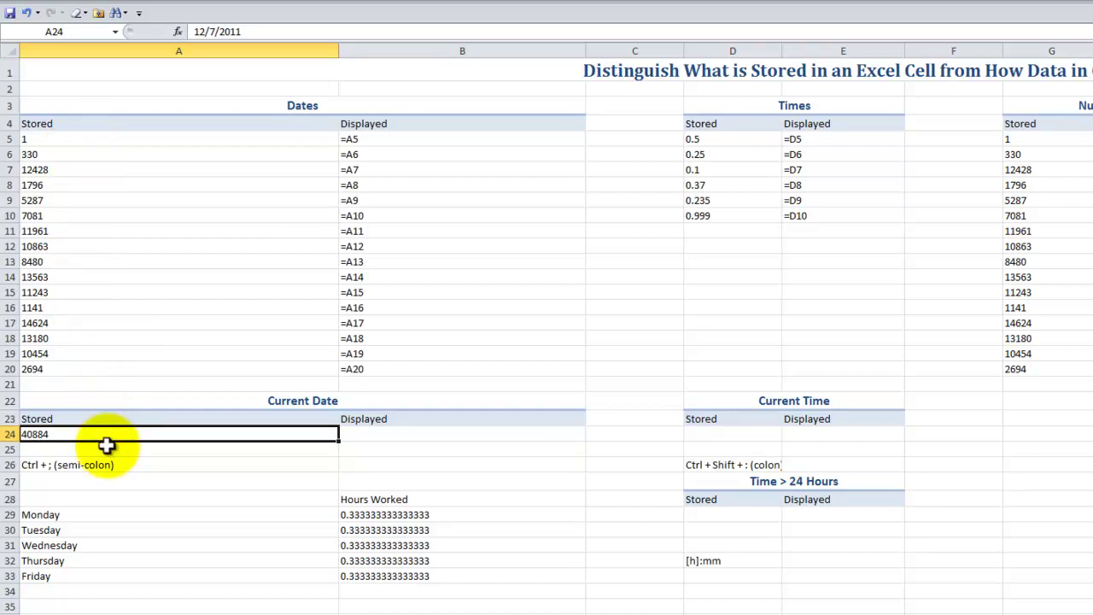
{"action": "key", "text": "ctrl+grave"}
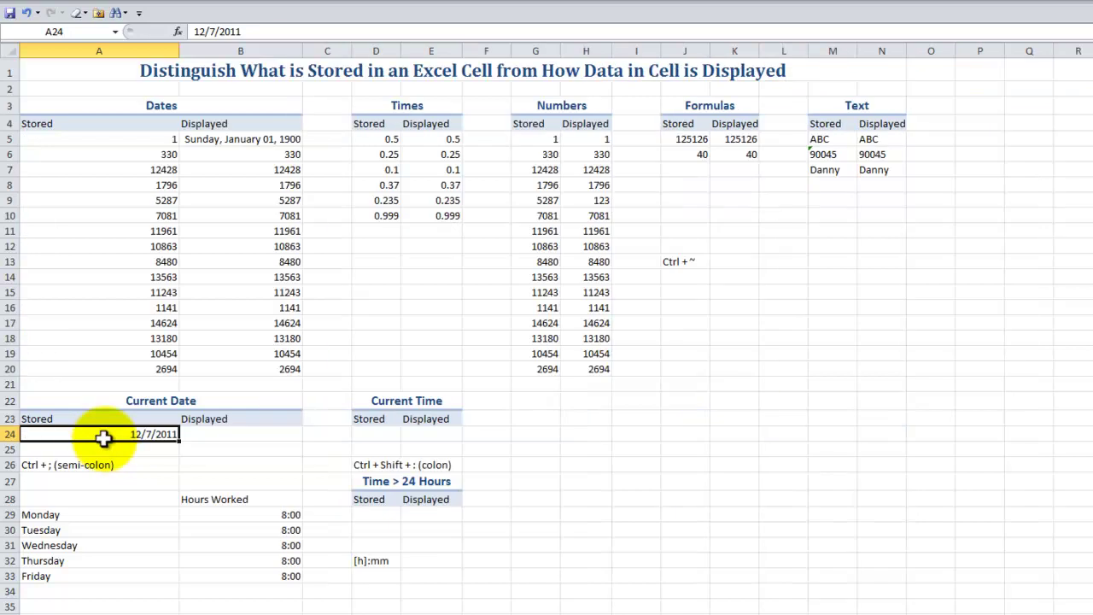
{"action": "key", "text": "ctrl+grave"}
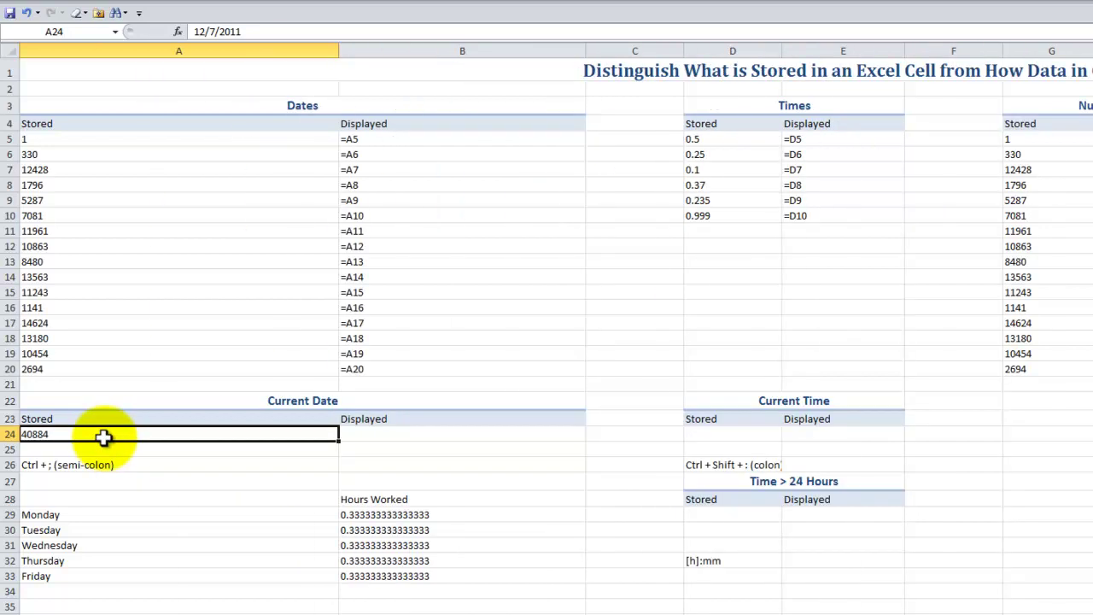
{"action": "key", "text": "ctrl+grave"}
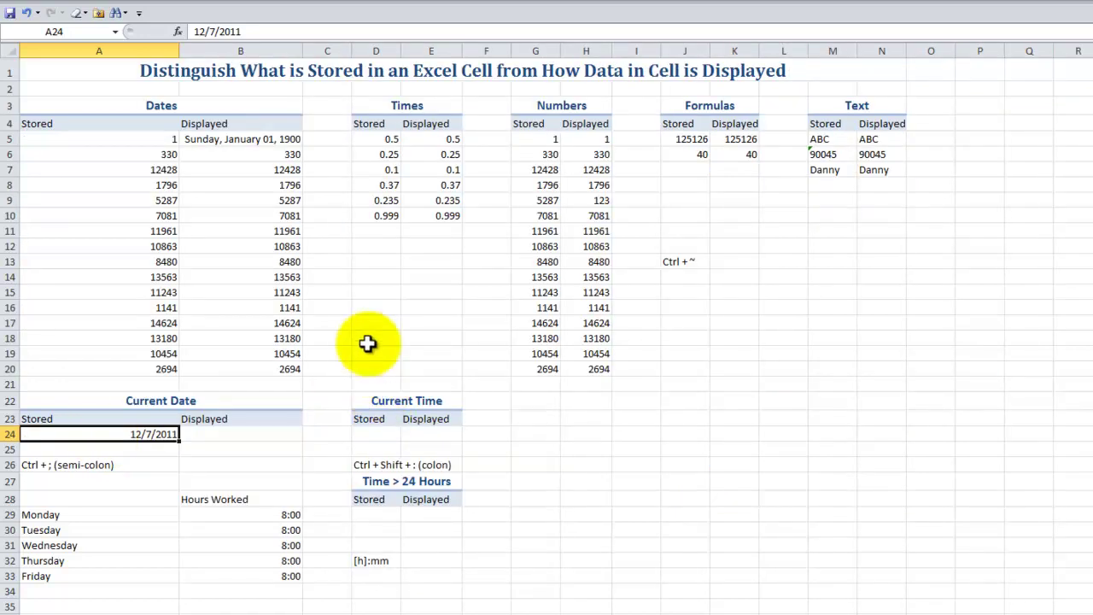
Step: Give B7 the Short Date format and fill only that formatting down to B20
{"action": "left_click", "coordinate": [251, 154]}
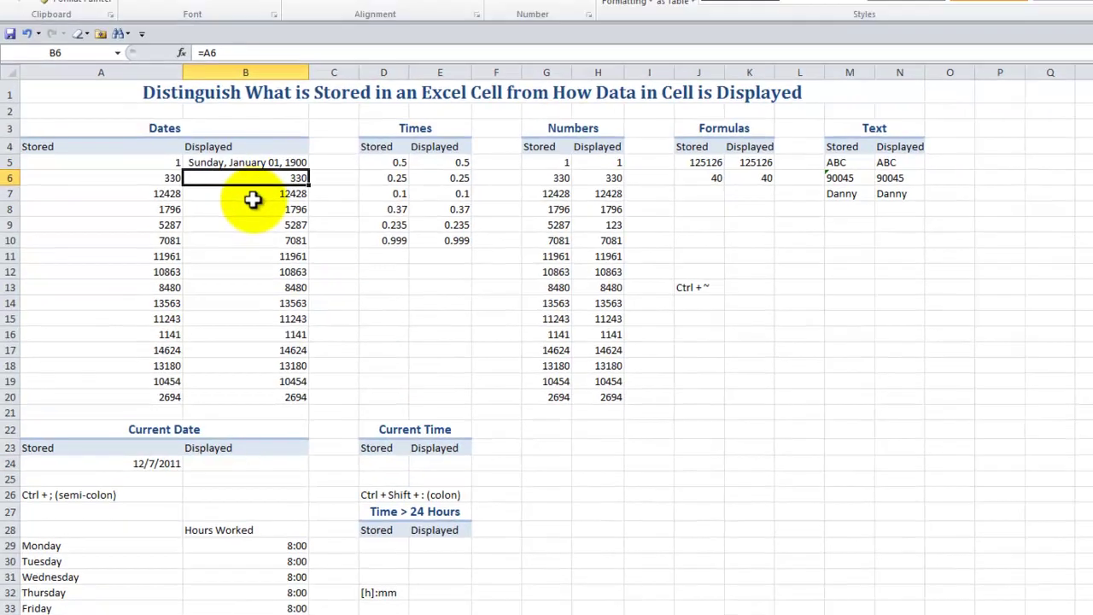
{"action": "left_click", "coordinate": [251, 170]}
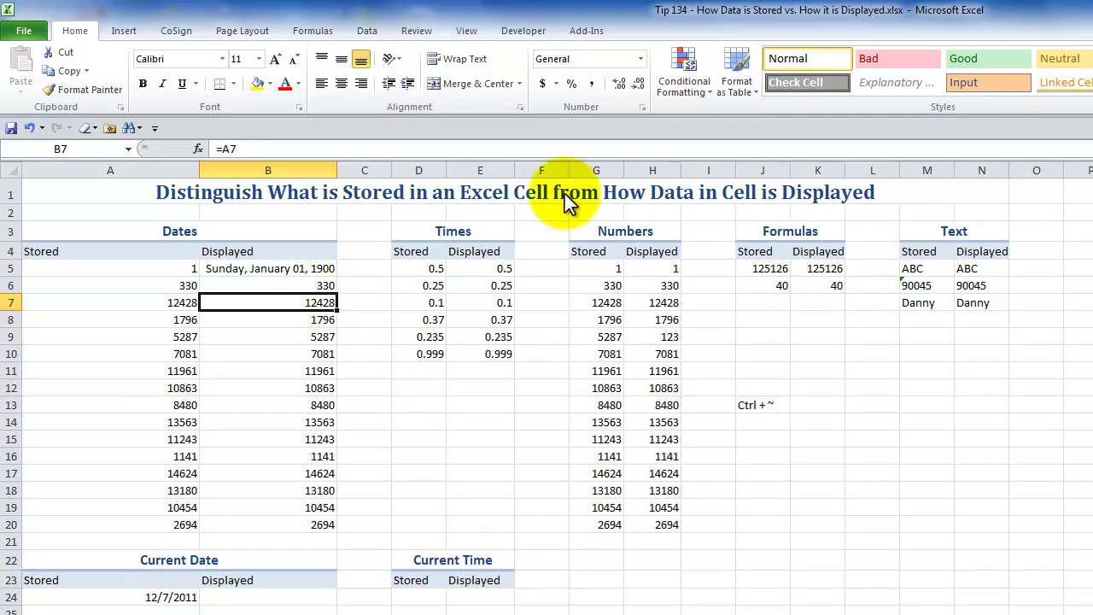
{"action": "left_click", "coordinate": [642, 59]}
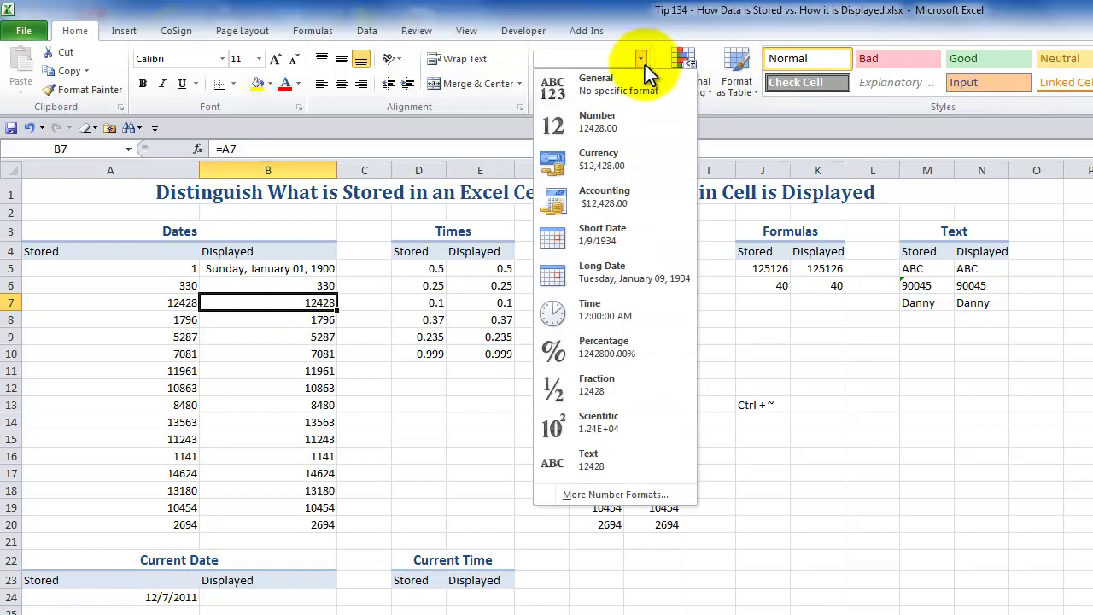
{"action": "left_click", "coordinate": [612, 232]}
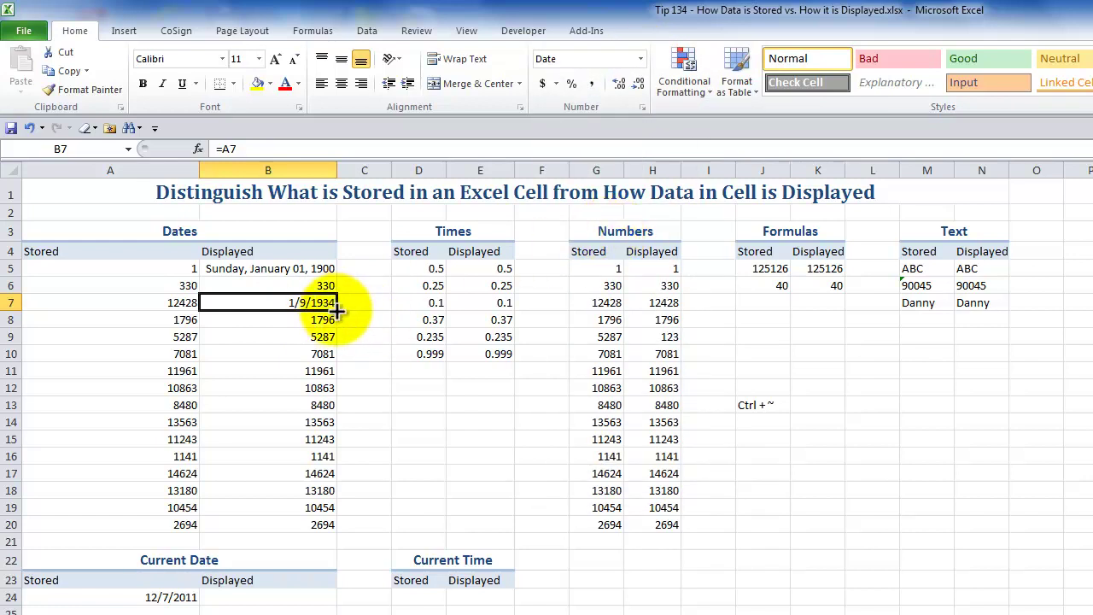
{"action": "left_click_drag", "start_coordinate": [337, 312], "coordinate": [324, 527]}
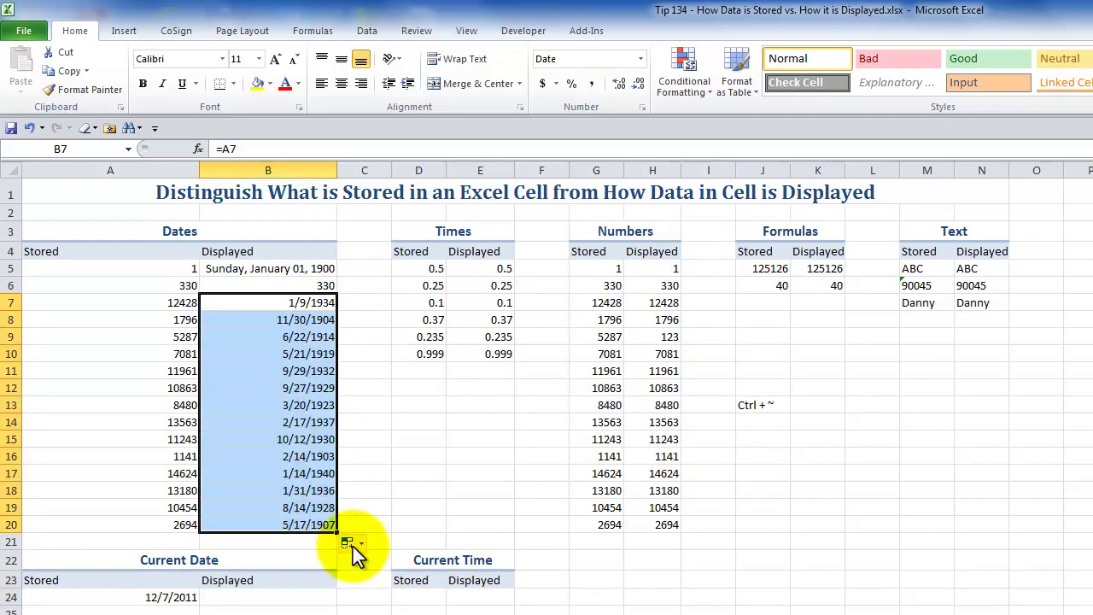
{"action": "left_click", "coordinate": [352, 547]}
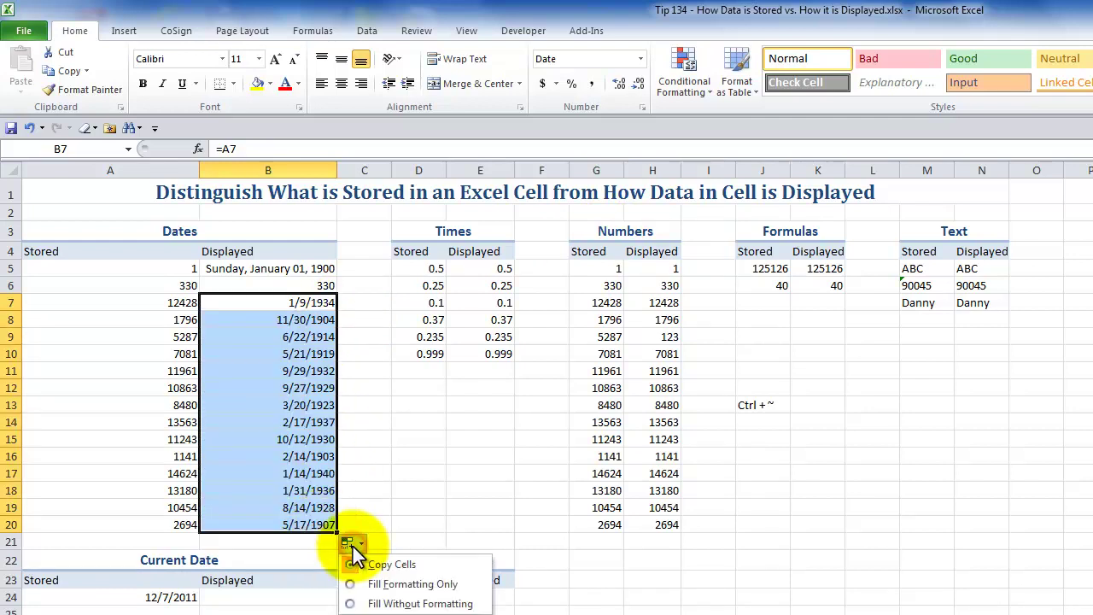
{"action": "left_click", "coordinate": [383, 586]}
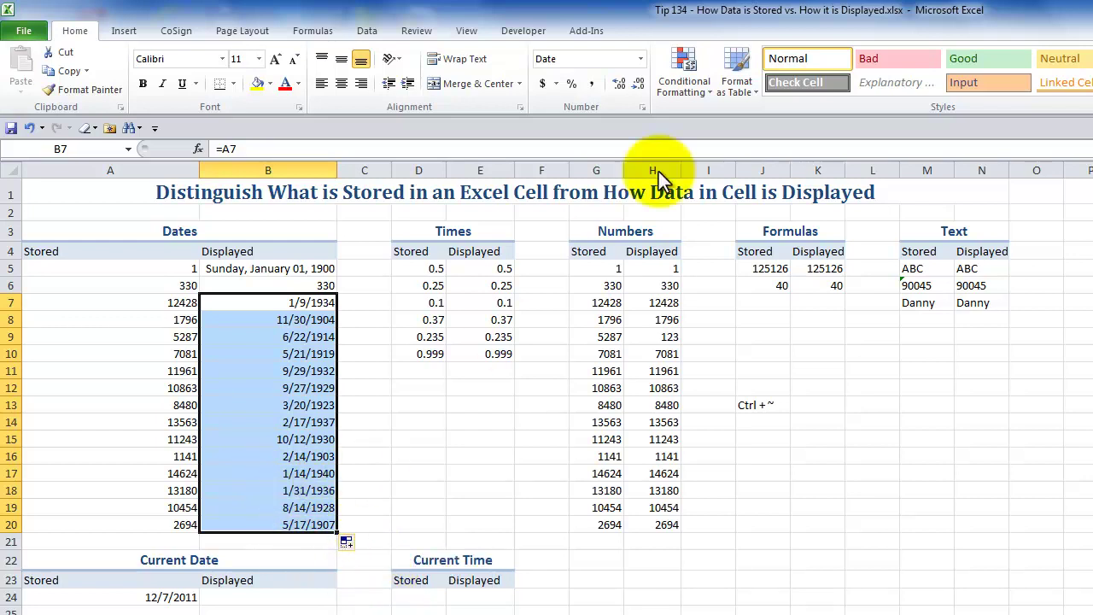
Step: Reformat B7:B20 as Number with zero decimals, showing serials like 12428
{"action": "left_click", "coordinate": [642, 58]}
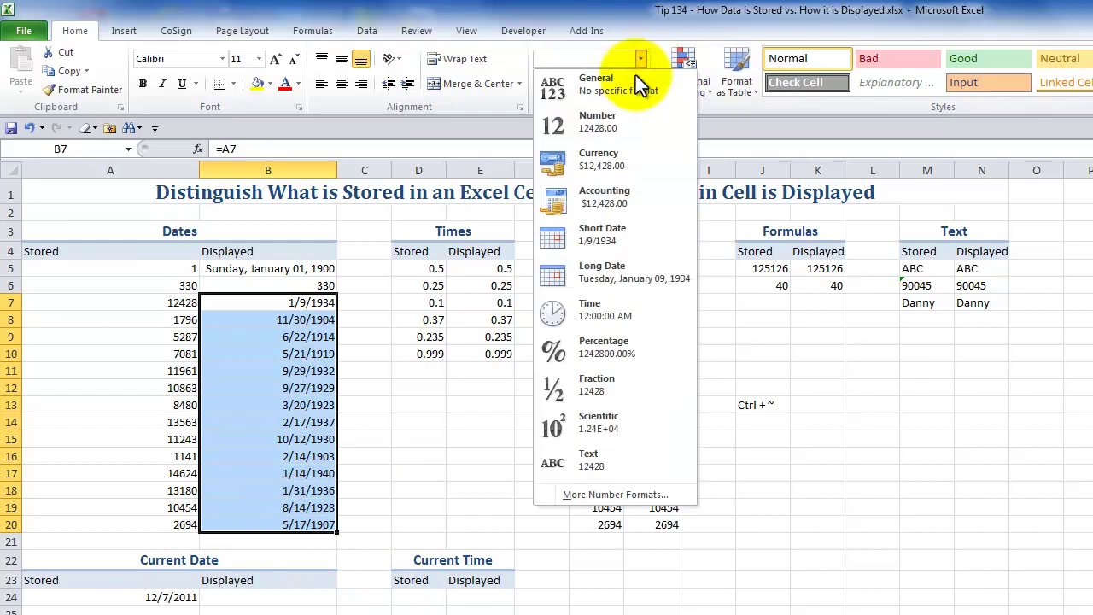
{"action": "left_click", "coordinate": [615, 119]}
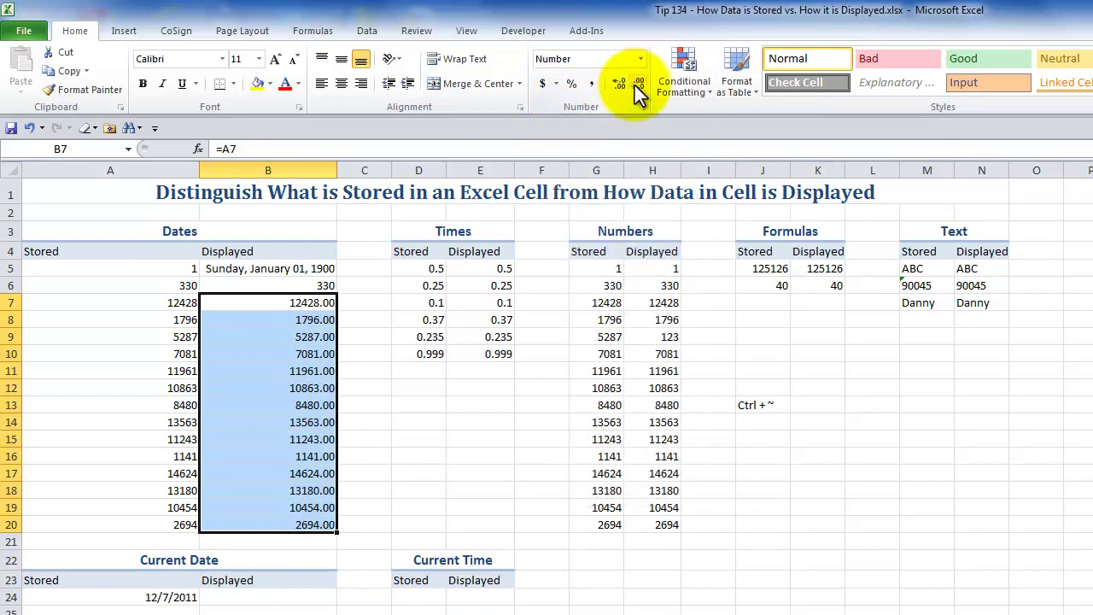
{"action": "left_click", "coordinate": [635, 85]}
{"action": "left_click", "coordinate": [635, 86]}
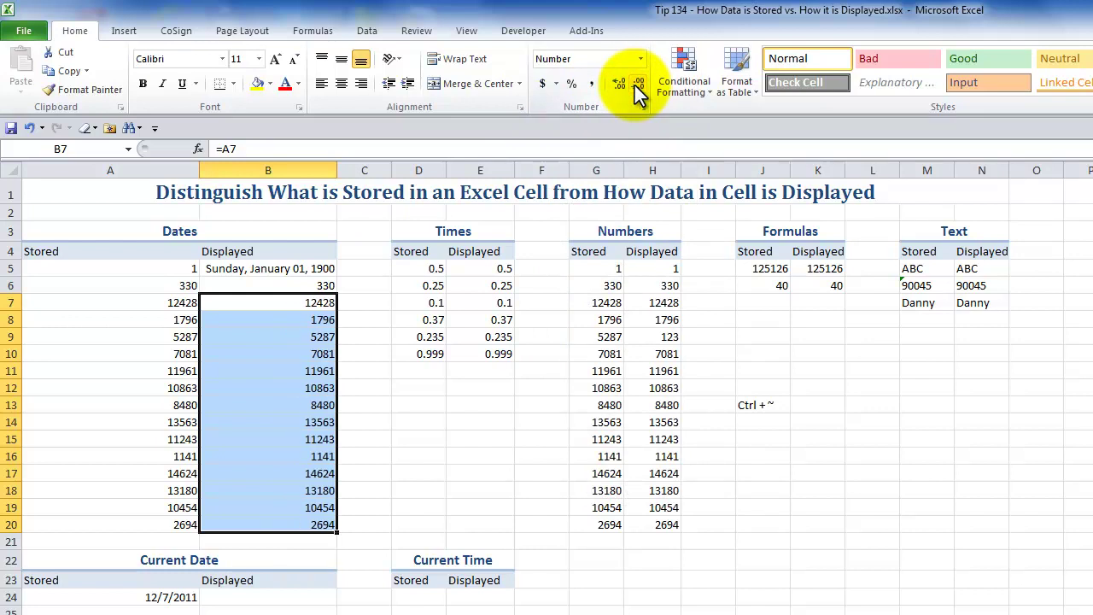
{"action": "left_click", "coordinate": [429, 268]}
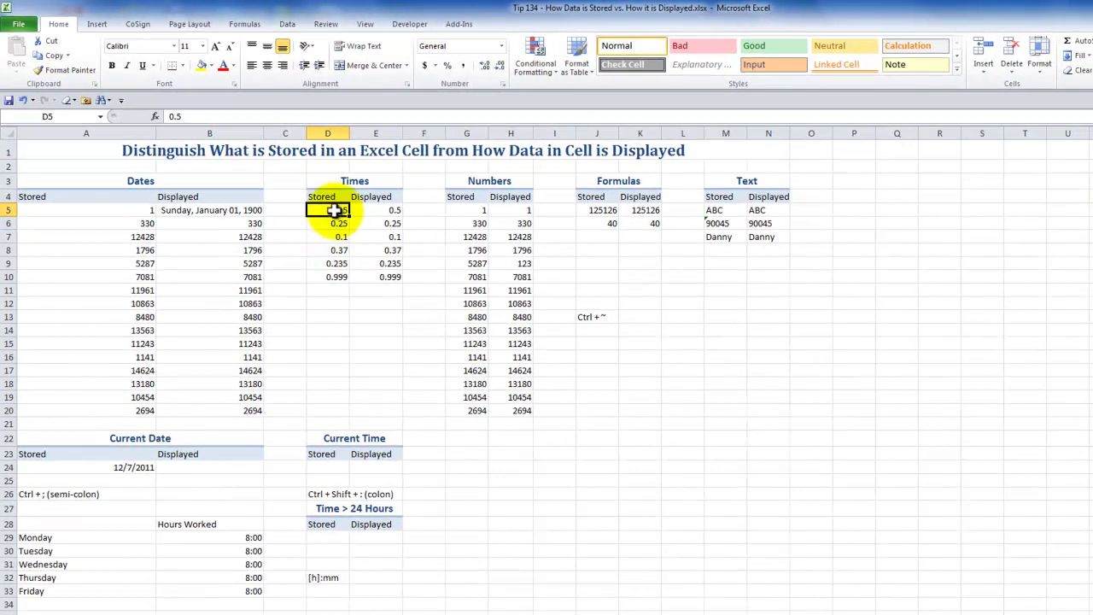
Step: Apply the Time format to E5 so its 0.5 reads 12:00:00 PM
{"action": "left_click", "coordinate": [376, 211]}
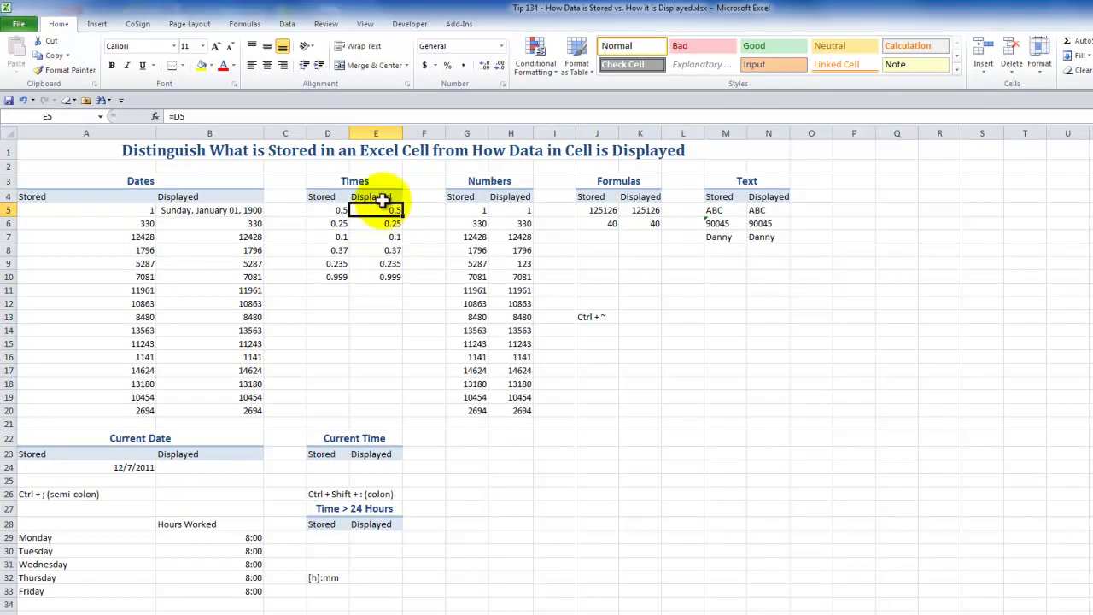
{"action": "left_click", "coordinate": [503, 47]}
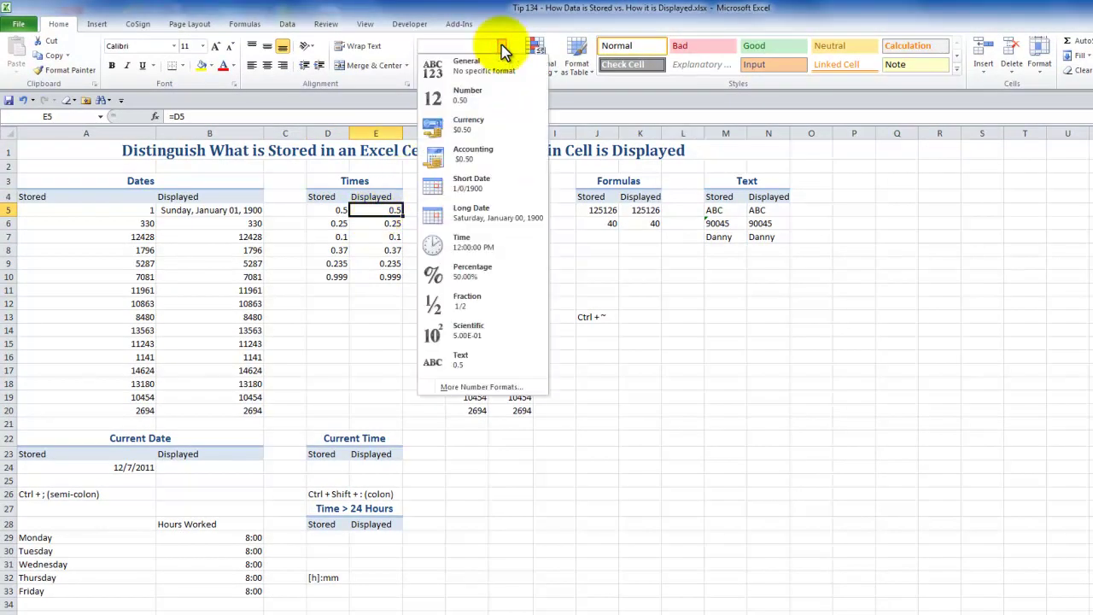
{"action": "left_click", "coordinate": [465, 244]}
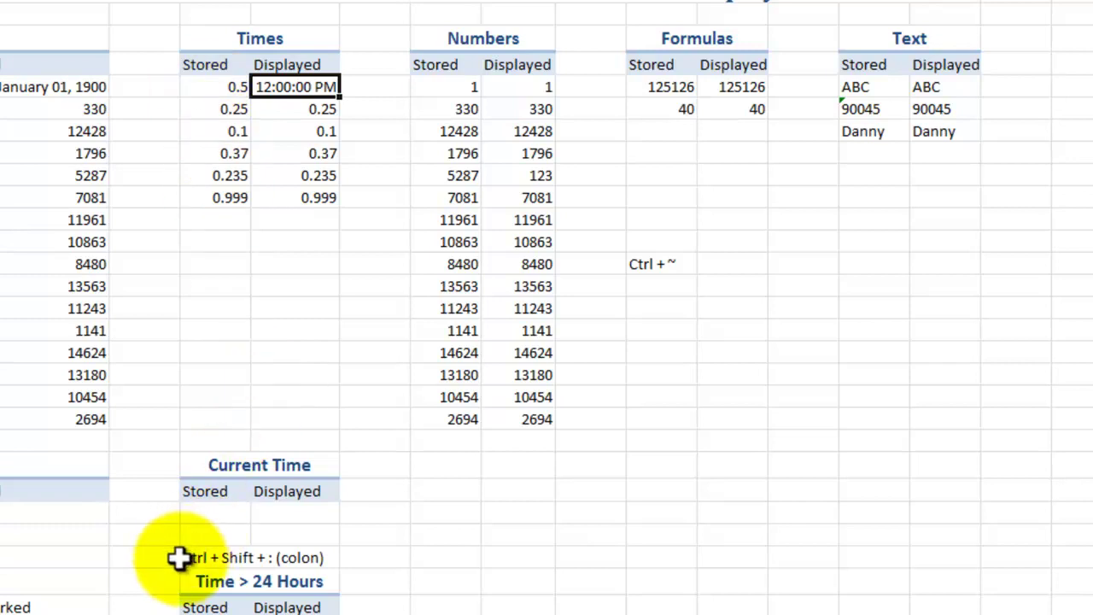
Step: Insert the current time into the Current Time Stored cell D24 with Ctrl+Shift+;
{"action": "left_click", "coordinate": [220, 513]}
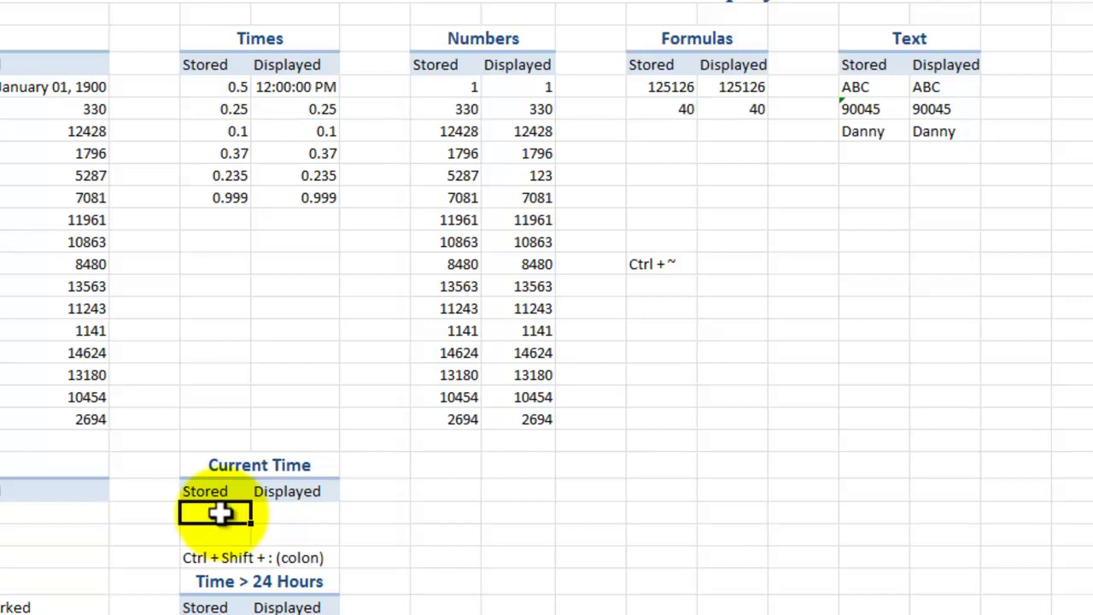
{"action": "key", "text": "ctrl+shift+semicolon"}
{"action": "key", "text": "Tab"}
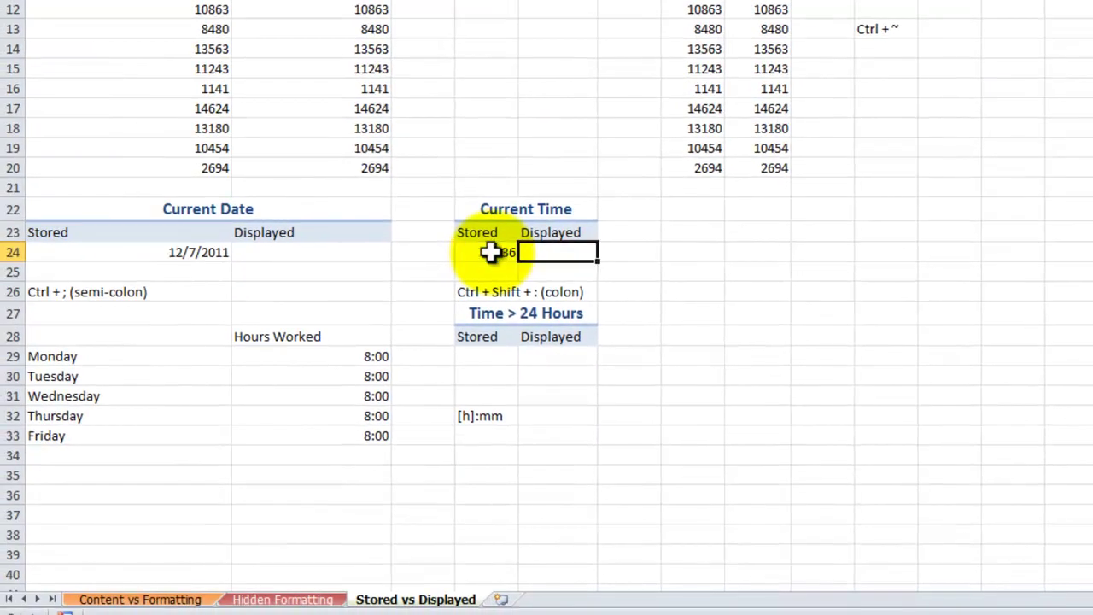
Step: Toggle Show Formulas on and back off to compare stored and displayed values
{"action": "left_click", "coordinate": [491, 252]}
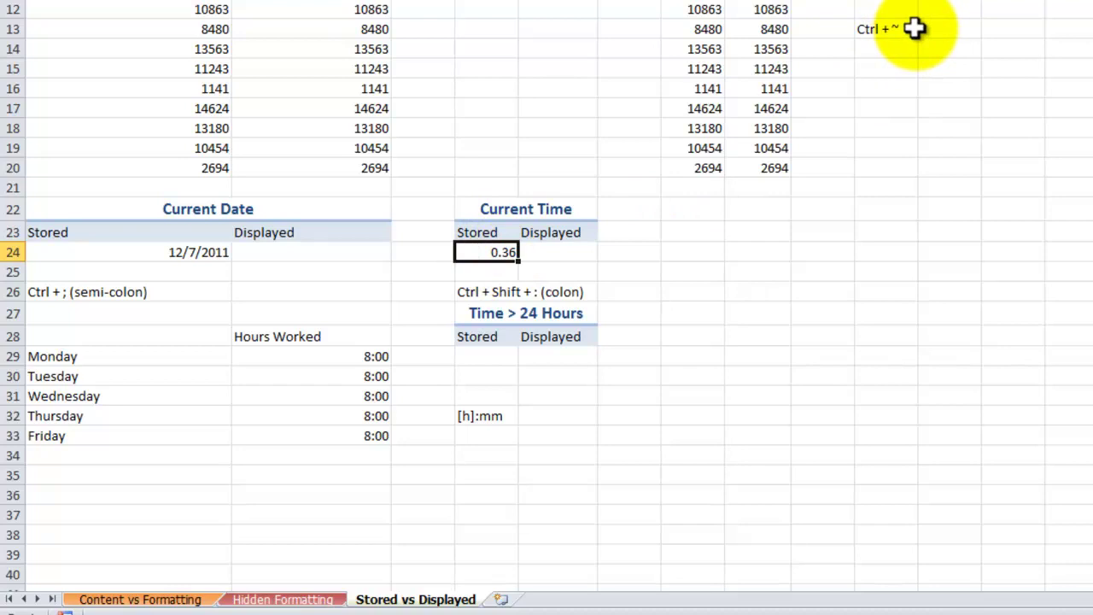
{"action": "key", "text": "ctrl+grave"}
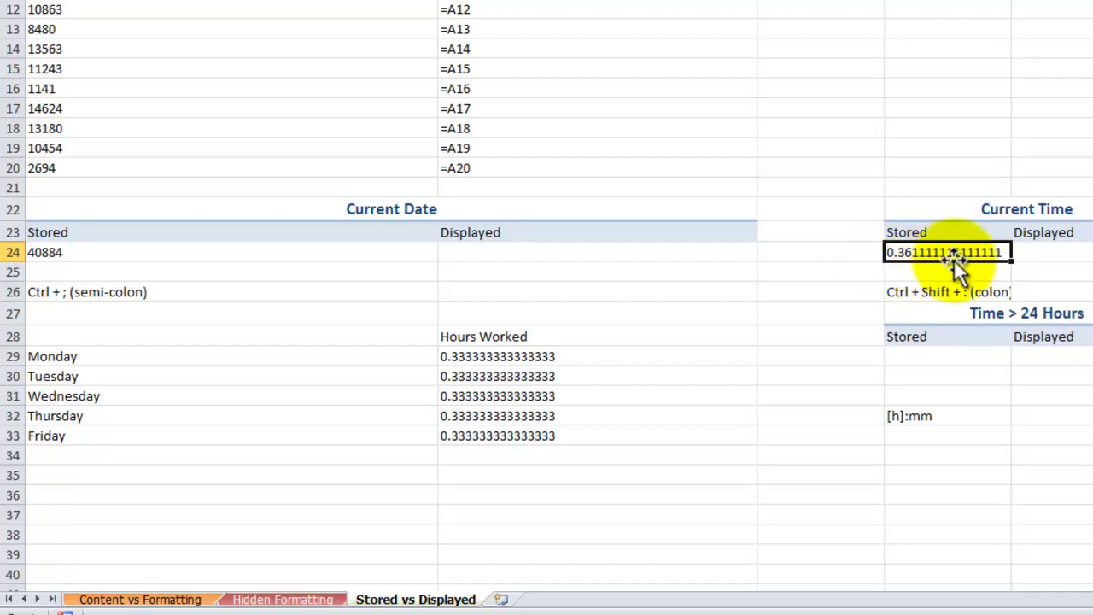
{"action": "key", "text": "ctrl+grave"}
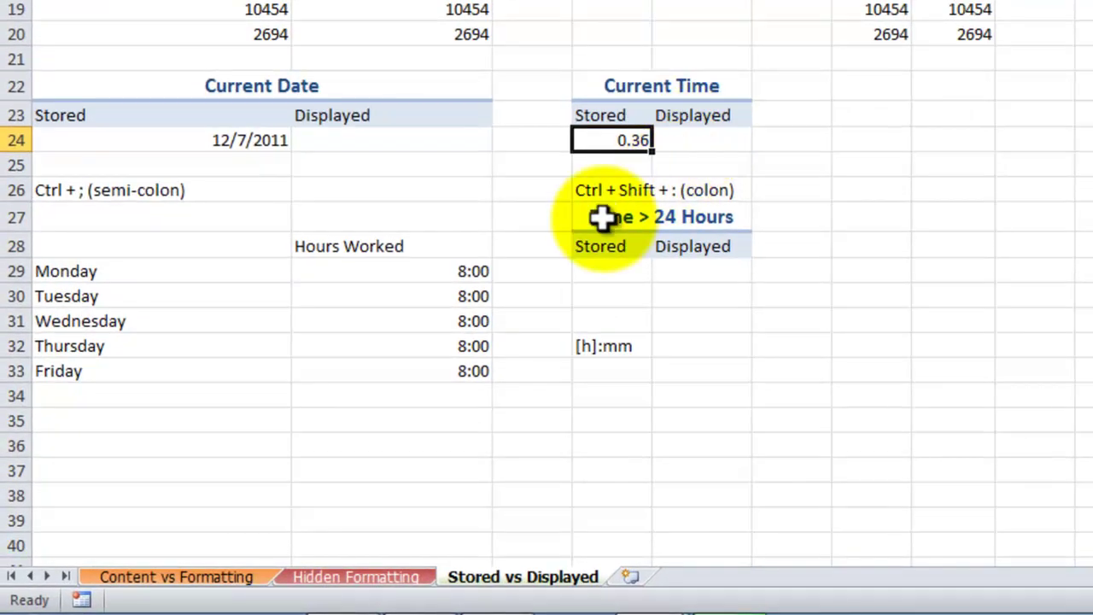
Step: Enter =SUM(B29:B33) in B34 to total the five 8:00 Hours Worked entries
{"action": "left_click", "coordinate": [457, 271]}
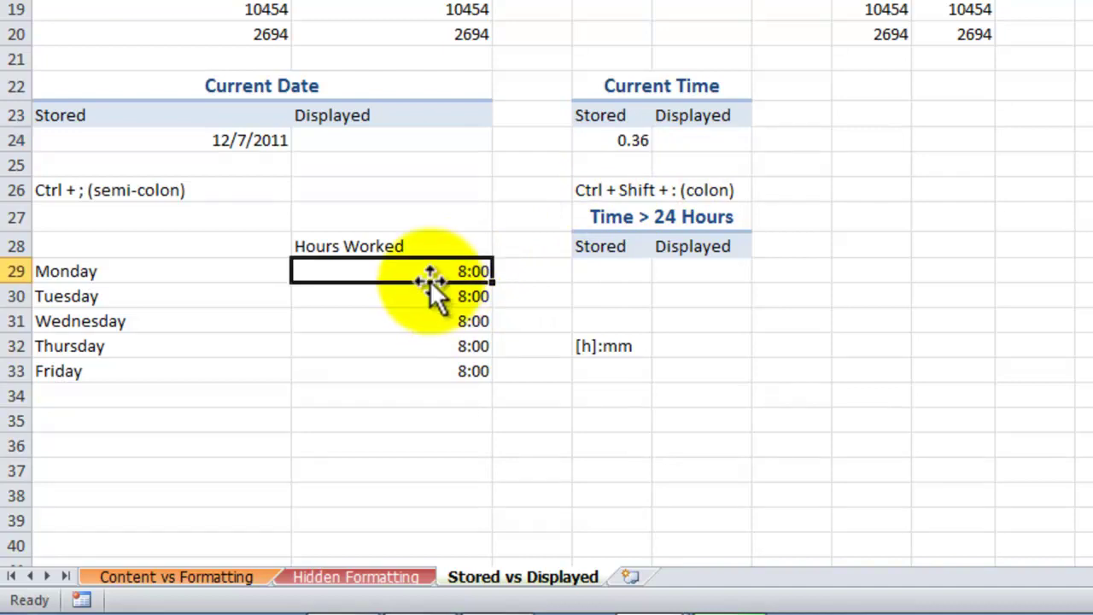
{"action": "left_click_drag", "start_coordinate": [430, 273], "coordinate": [425, 366]}
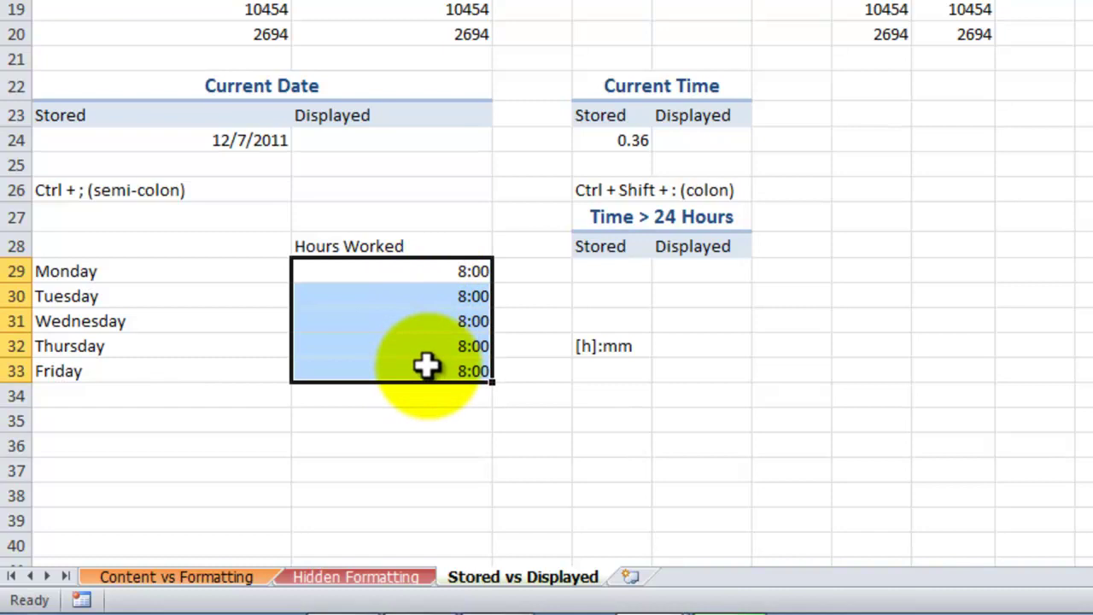
{"action": "left_click", "coordinate": [433, 396]}
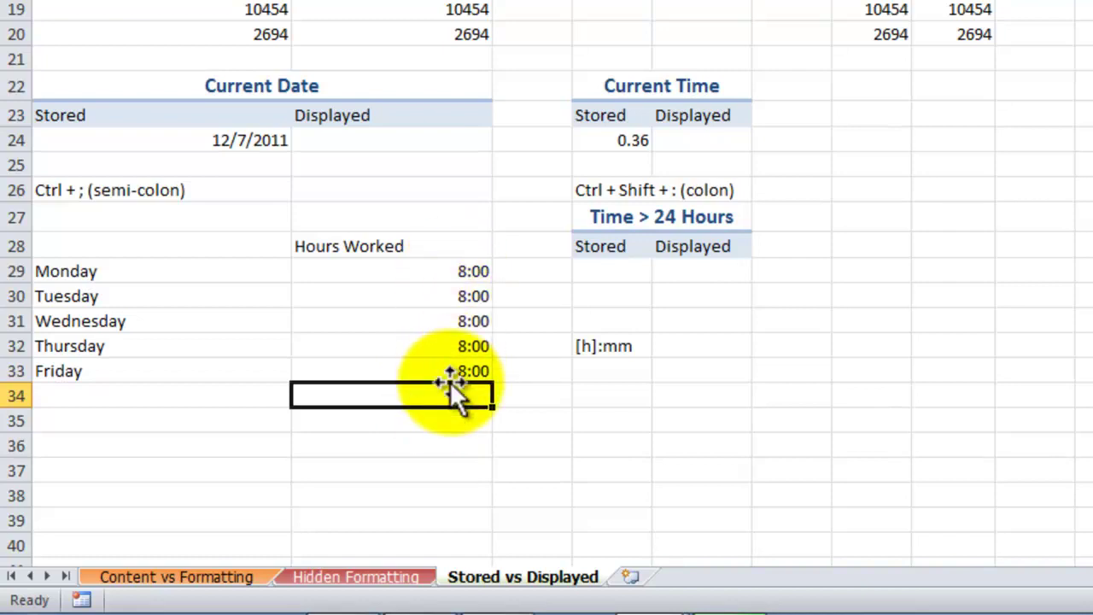
{"action": "type", "text": "=sum"}
{"action": "key", "text": "Tab"}
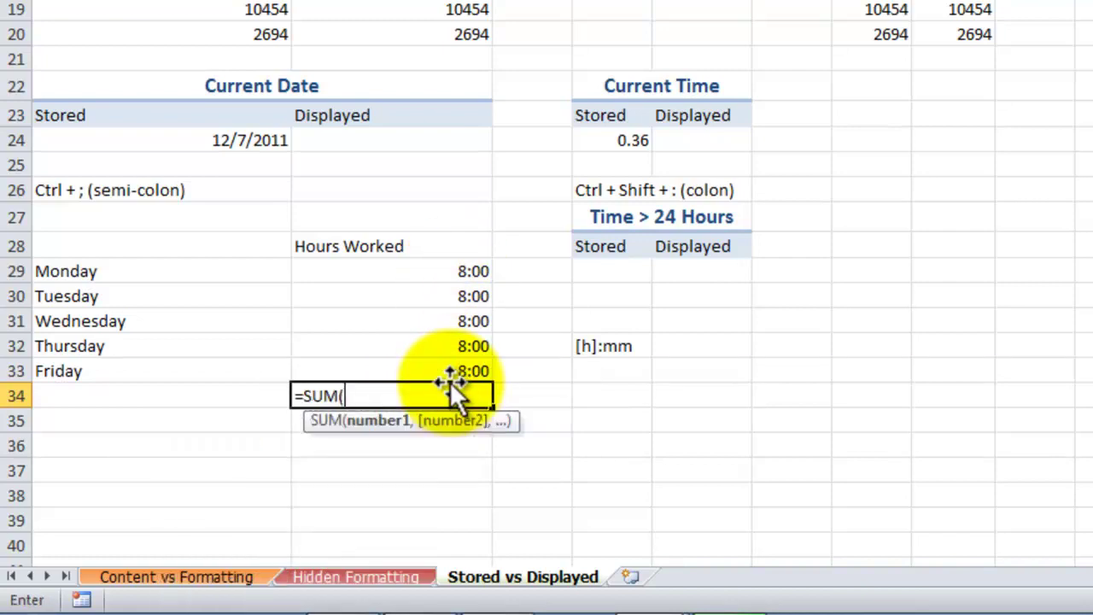
{"action": "left_click", "coordinate": [468, 271]}
{"action": "left_click_drag", "start_coordinate": [468, 272], "coordinate": [469, 363]}
{"action": "type", "text": ")"}
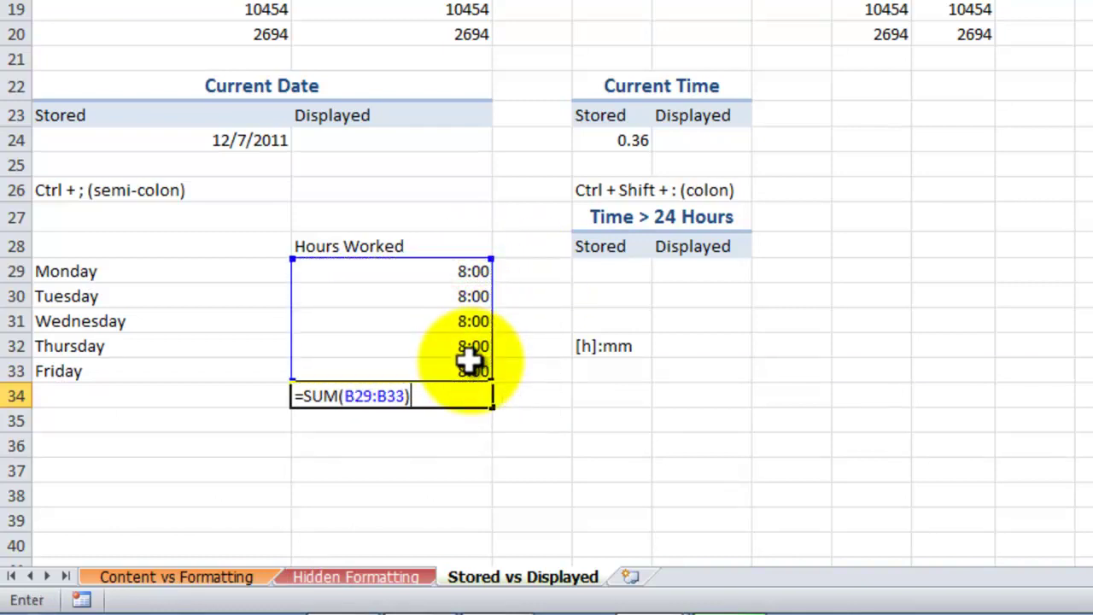
{"action": "key", "text": "Return"}
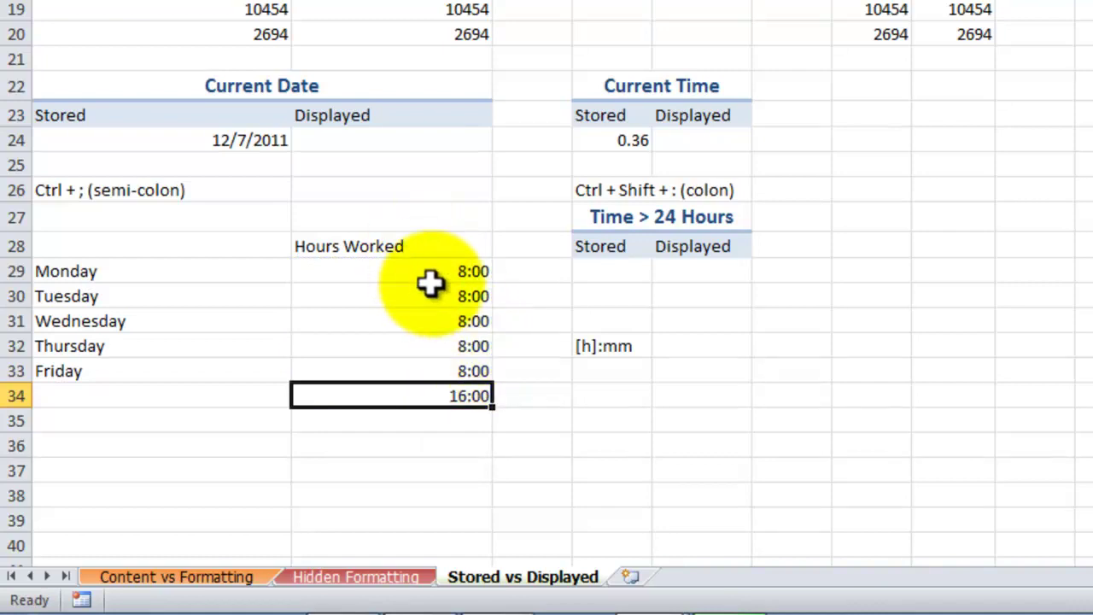
Step: Inspect the total's SUM formula, which displays 16:00, leaving it unchanged
{"action": "double_click", "coordinate": [439, 391]}
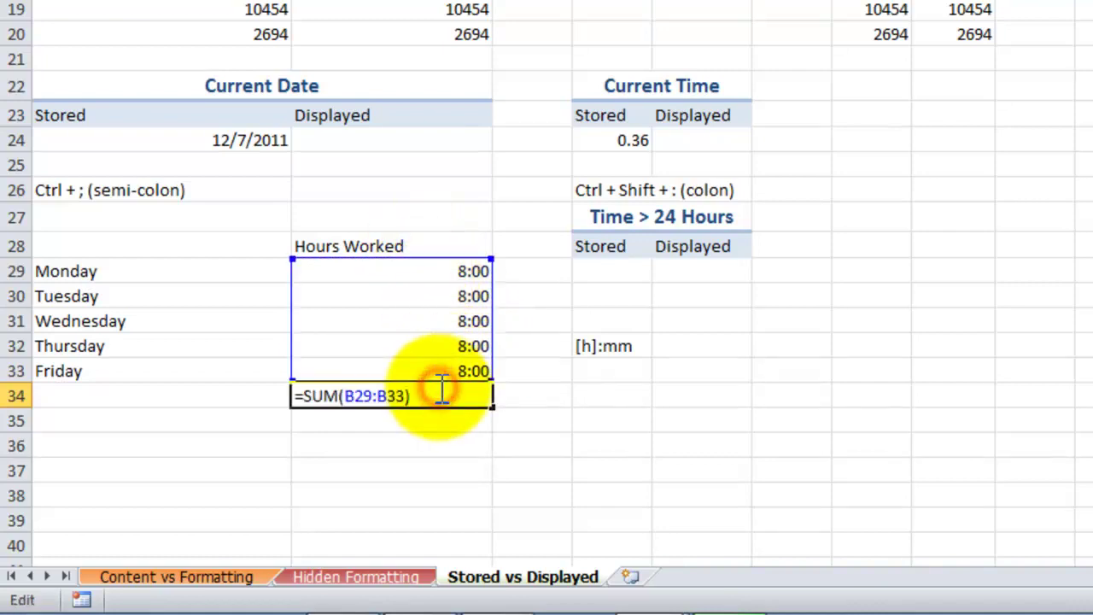
{"action": "key", "text": "Escape"}
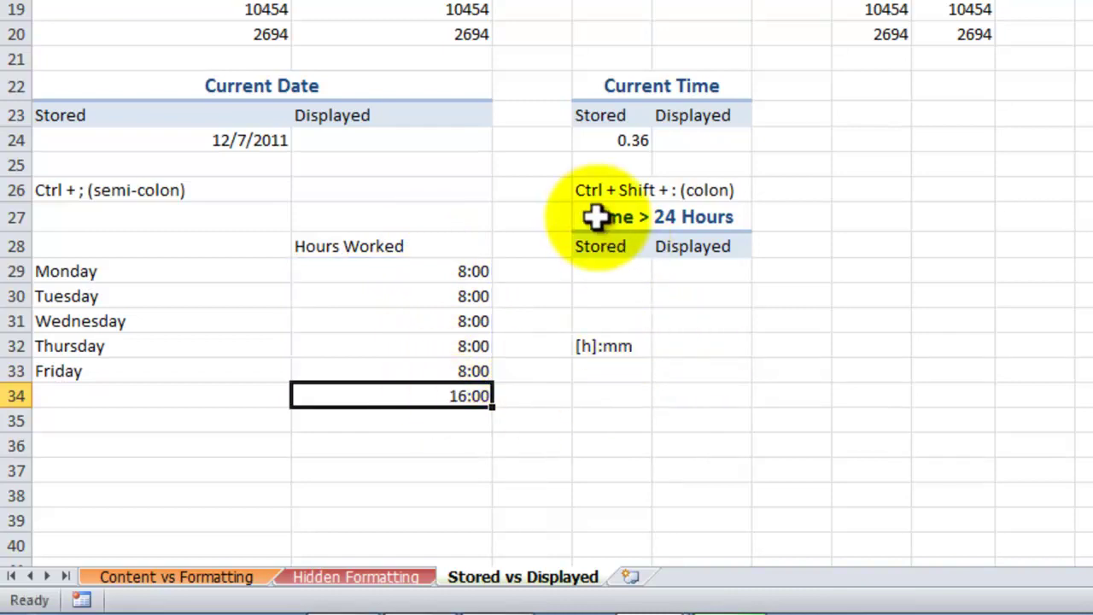
{"action": "left_click", "coordinate": [604, 321]}
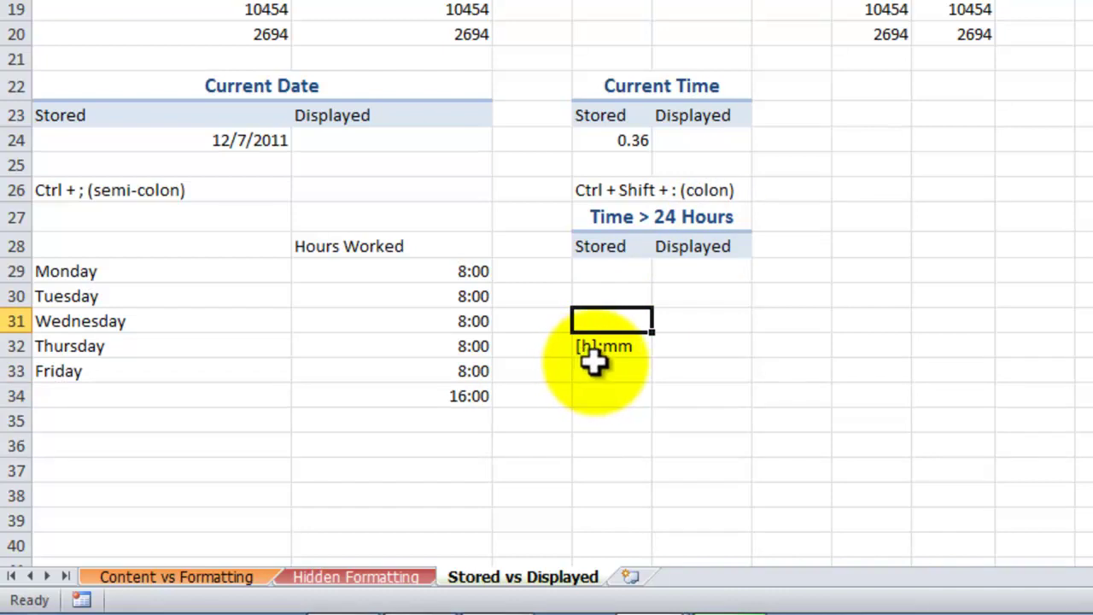
Step: Change B34's custom format from h:mm to [h]:mm so it shows 40:00
{"action": "left_click", "coordinate": [451, 396]}
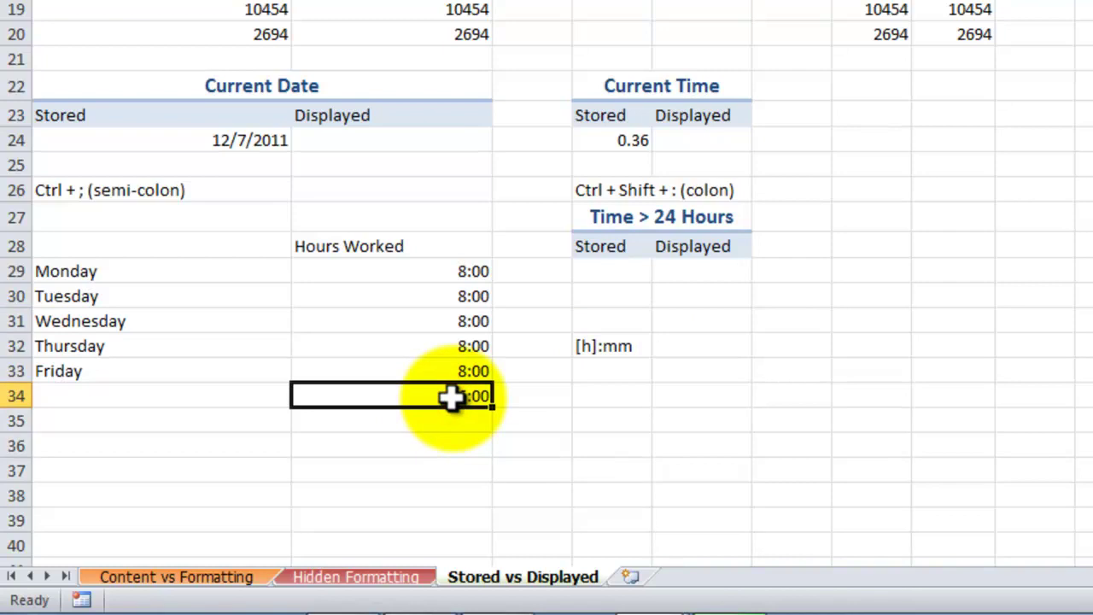
{"action": "right_click", "coordinate": [459, 414]}
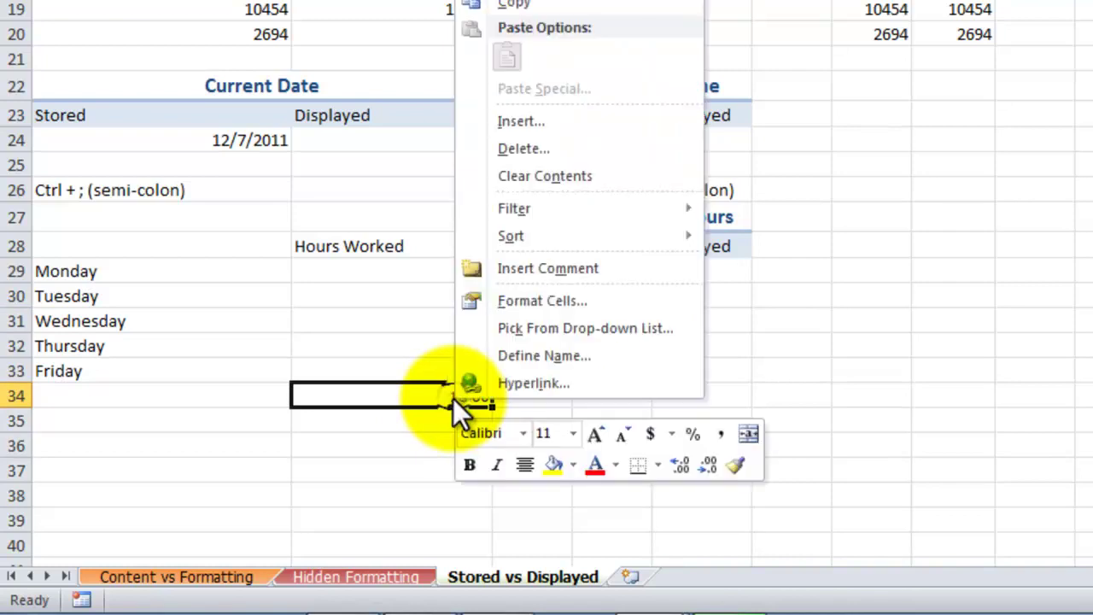
{"action": "left_click", "coordinate": [556, 296]}
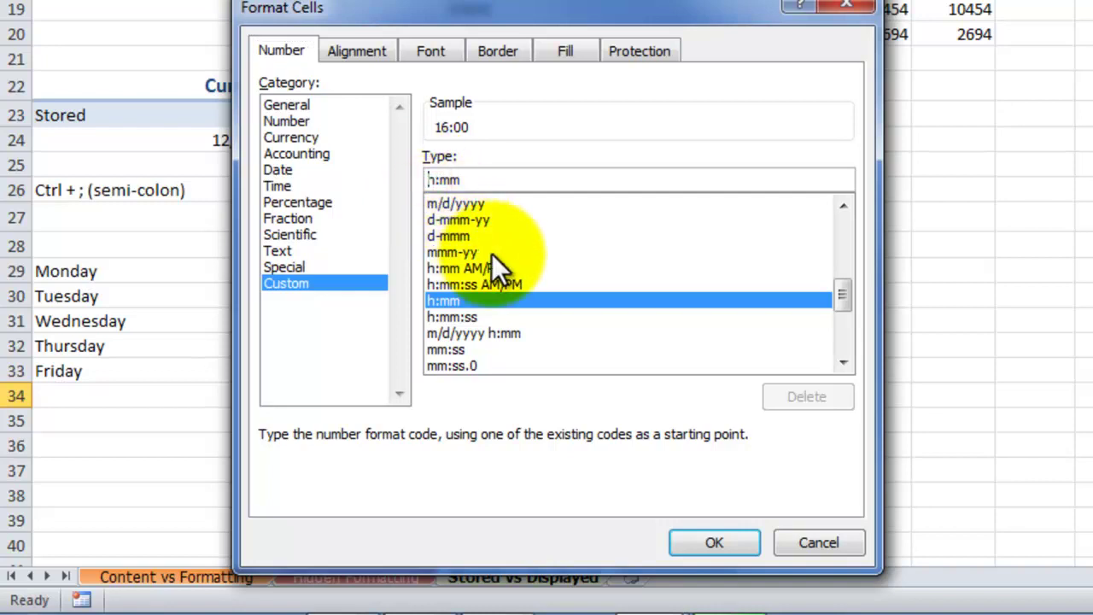
{"action": "type", "text": "["}
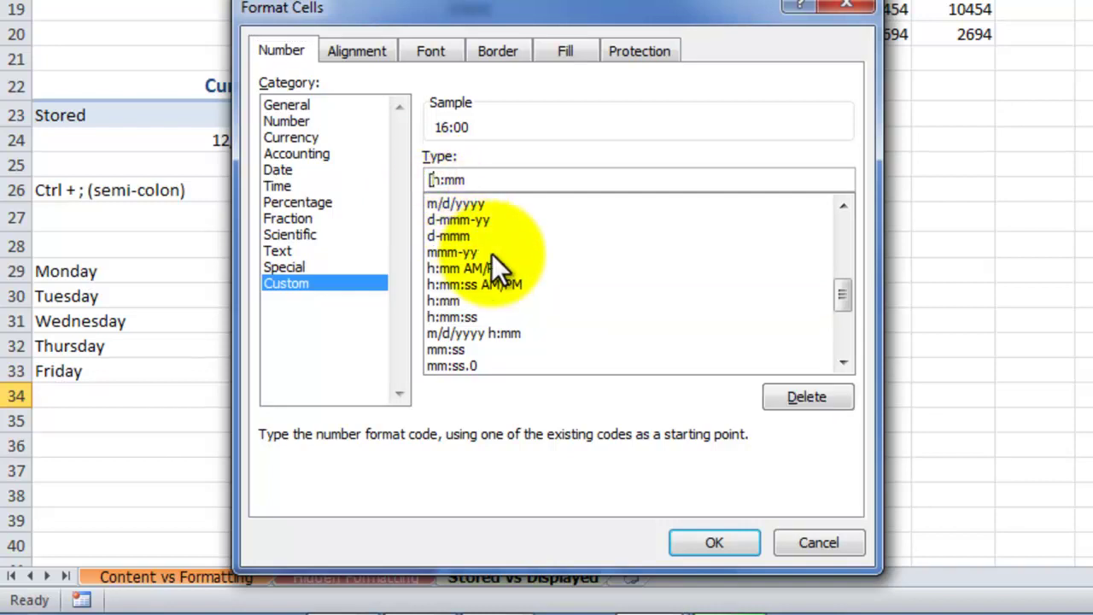
{"action": "key", "text": "Right"}
{"action": "type", "text": "]"}
{"action": "left_click", "coordinate": [706, 547]}
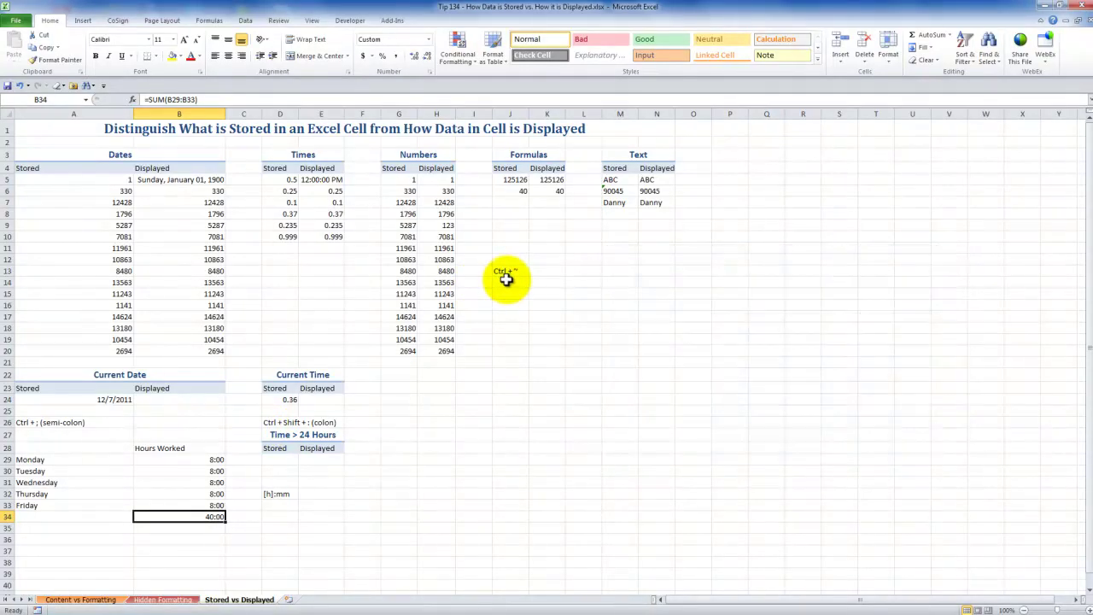
Step: Toggle Show Formulas, check J6's =(5+15)*2 formula, then go to the Content vs Formatting sheet
{"action": "key", "text": "ctrl+grave"}
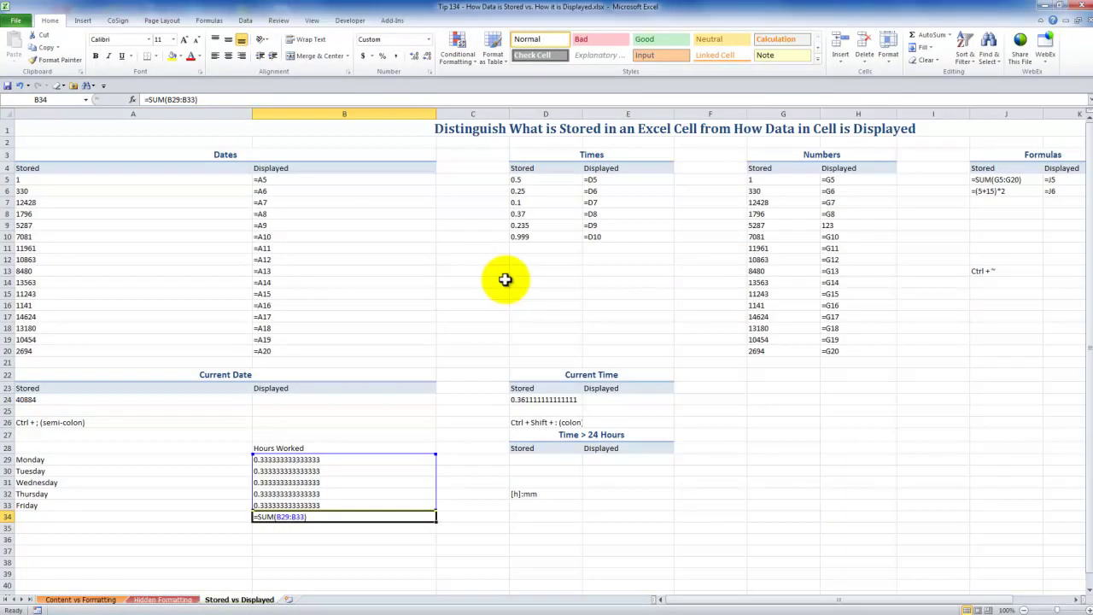
{"action": "key", "text": "ctrl+grave"}
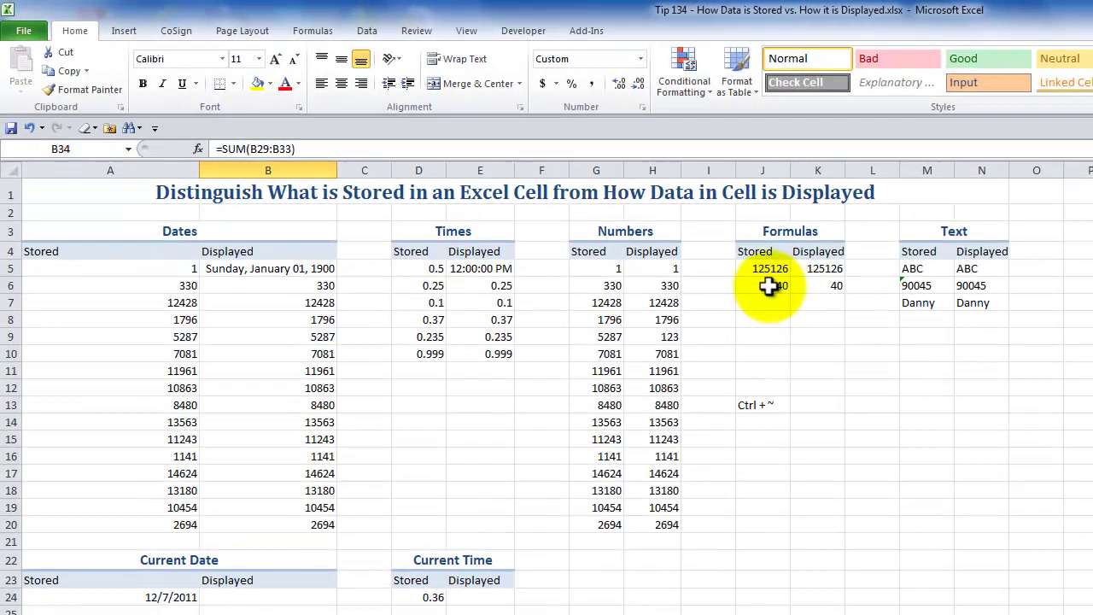
{"action": "left_click", "coordinate": [513, 190]}
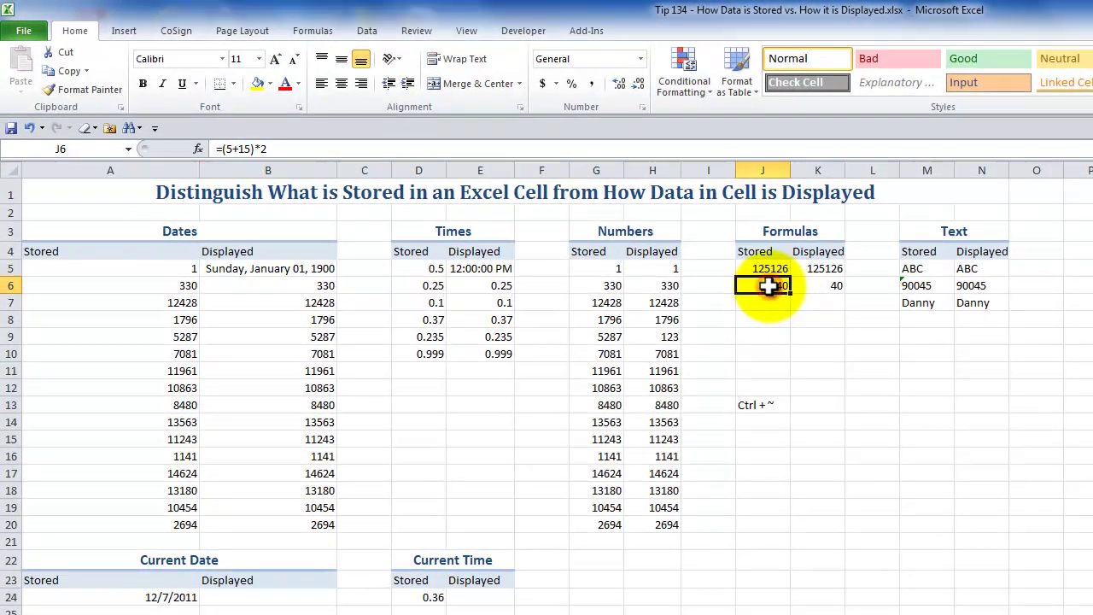
{"action": "double_click", "coordinate": [768, 286]}
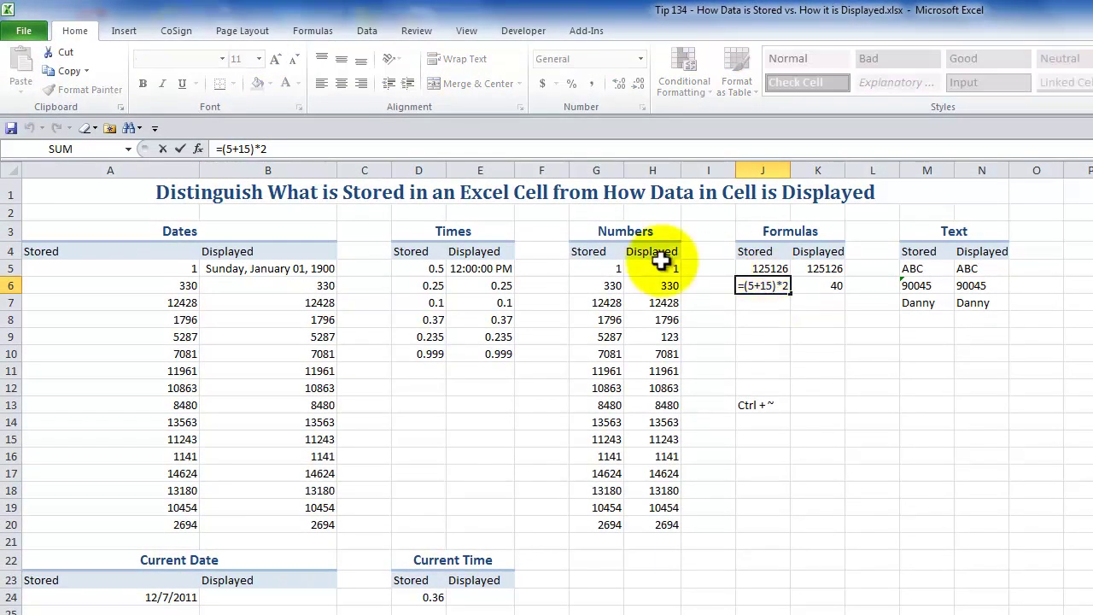
{"action": "key", "text": "Escape"}
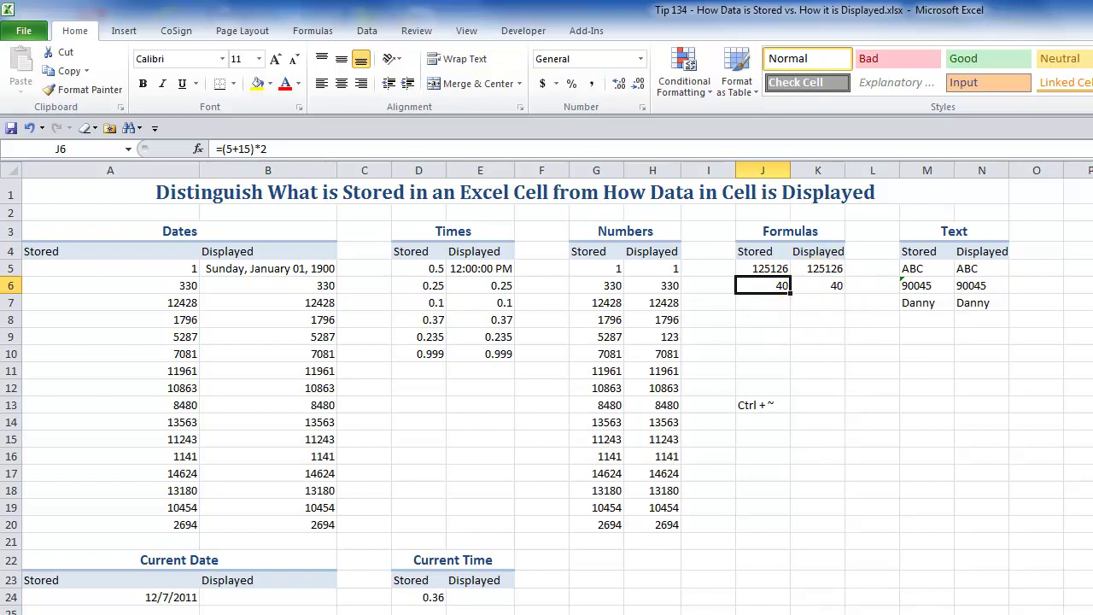
{"action": "left_click", "coordinate": [77, 598]}
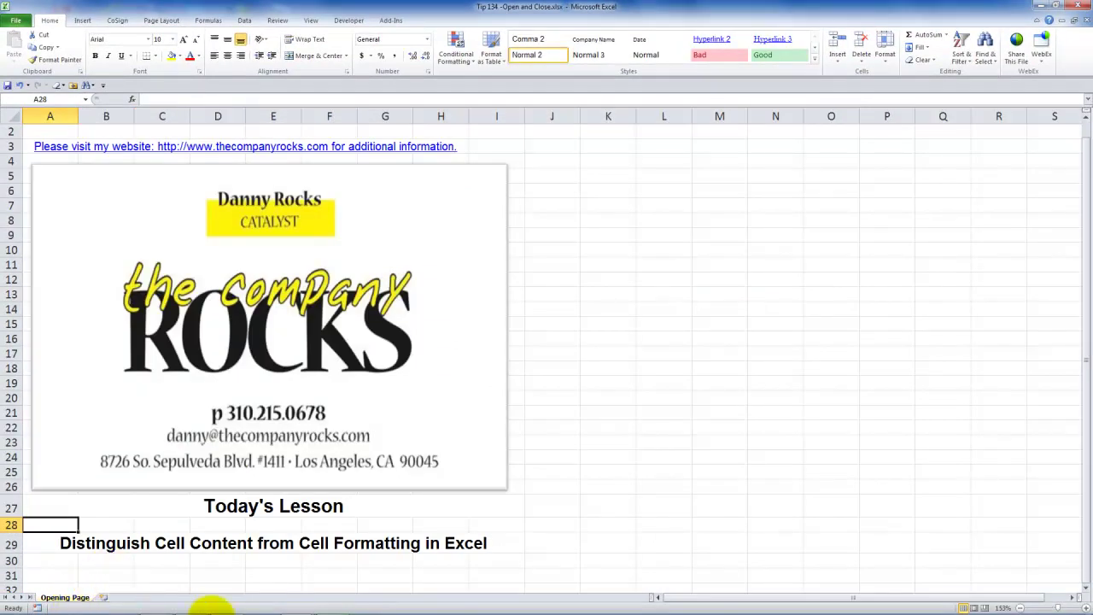
Step: Switch from Excel to Chrome showing the 50 Best Tips for Excel 2007 page
{"action": "mouse_move", "coordinate": [290, 603]}
{"action": "left_click", "coordinate": [226, 603]}
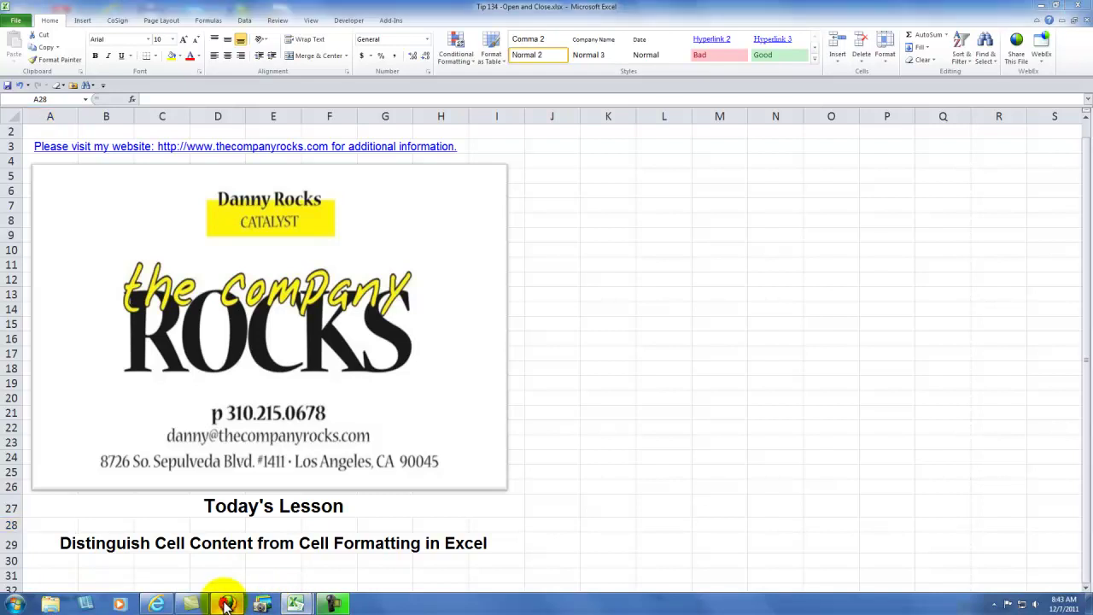